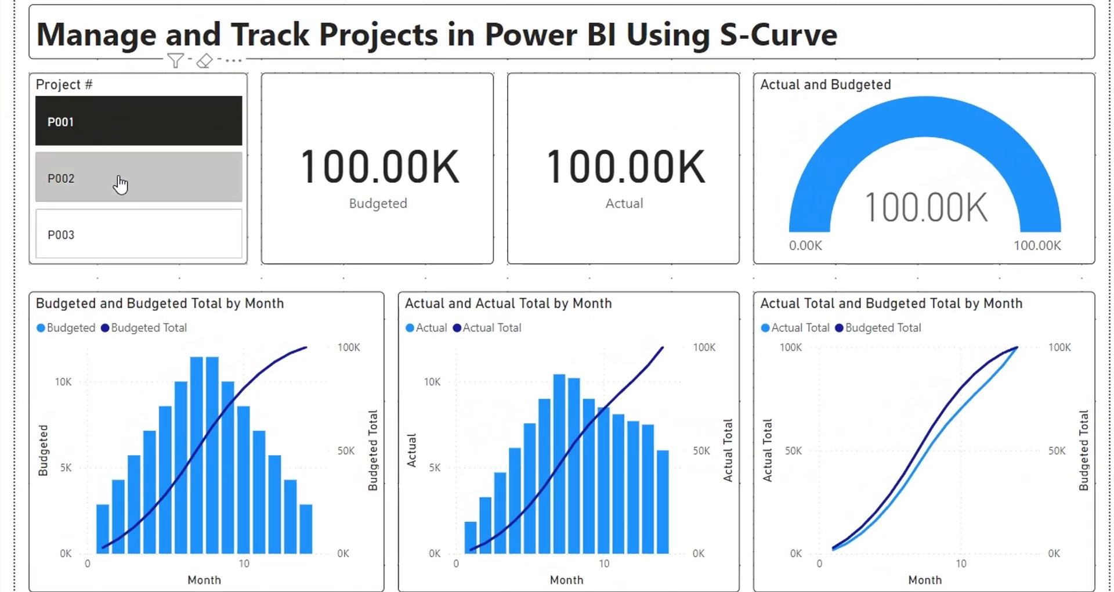
# - Filter the project dashboard by P001, P002 and P003 in turn to compare their budgeted and actual S-curves
pyautogui.click(112, 250)
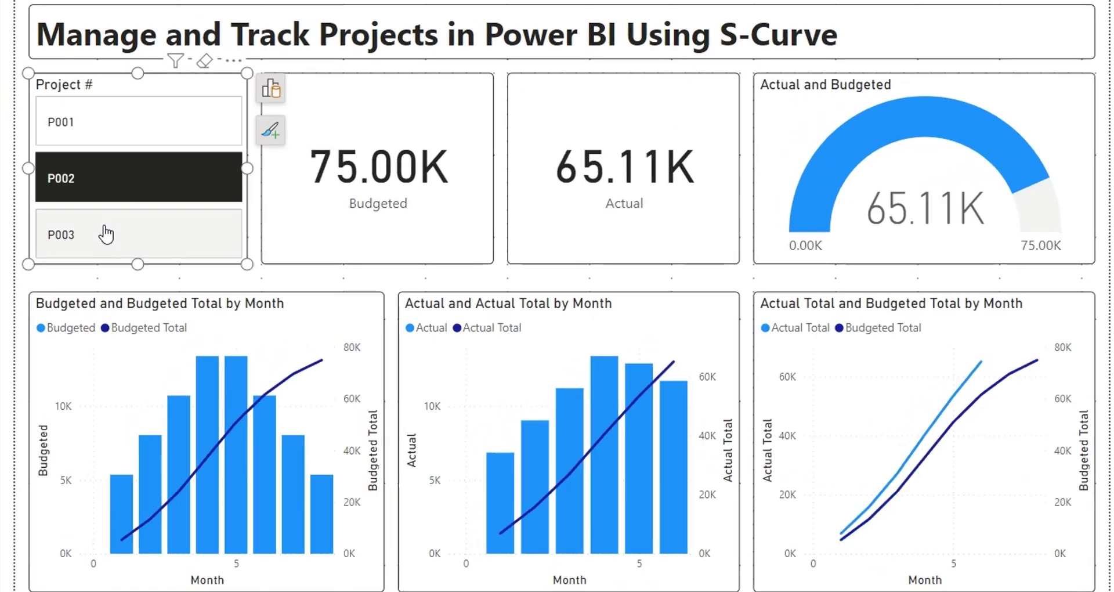
pyautogui.click(106, 234)
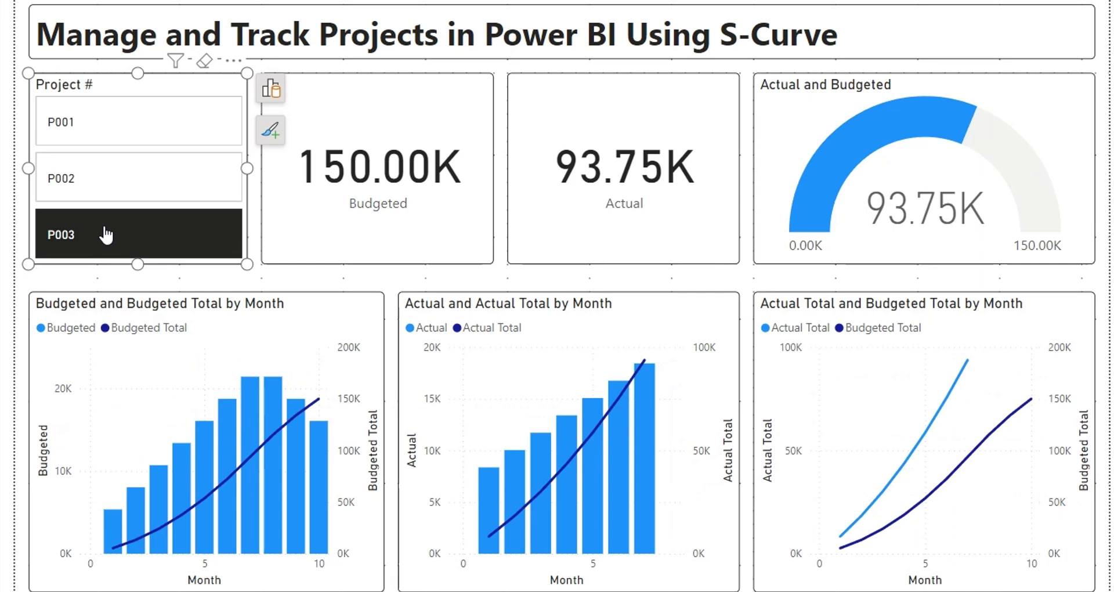
pyautogui.click(128, 181)
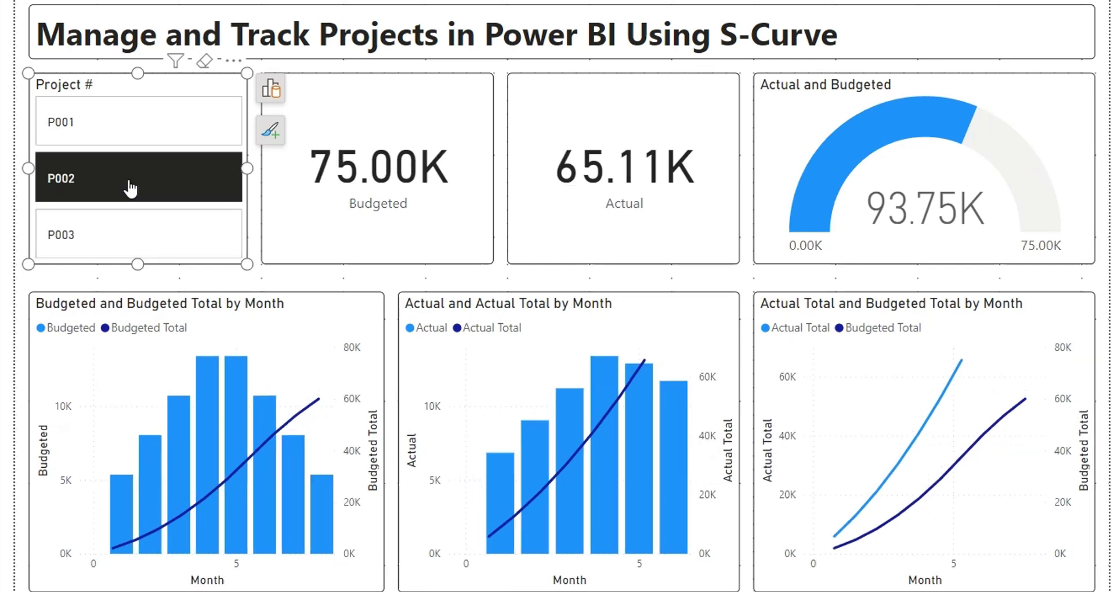
pyautogui.click(146, 132)
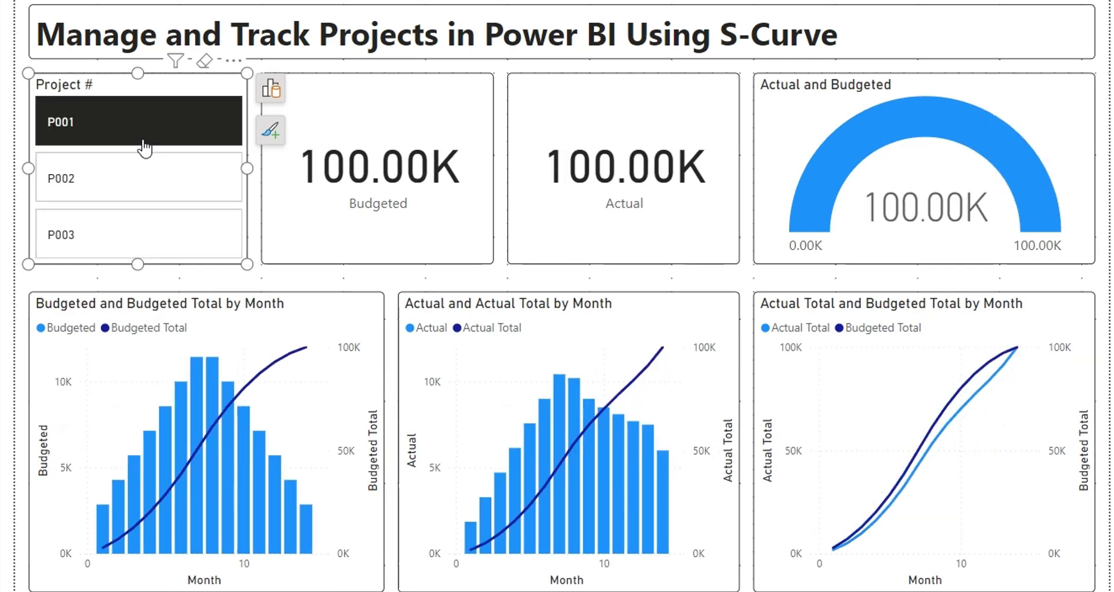
pyautogui.click(144, 177)
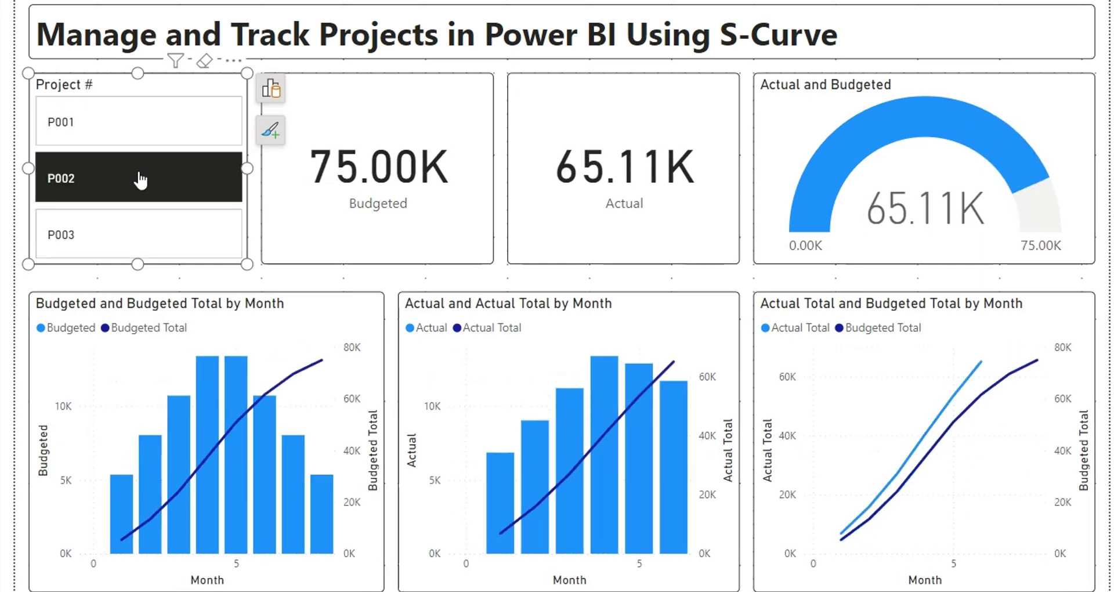
pyautogui.click(125, 232)
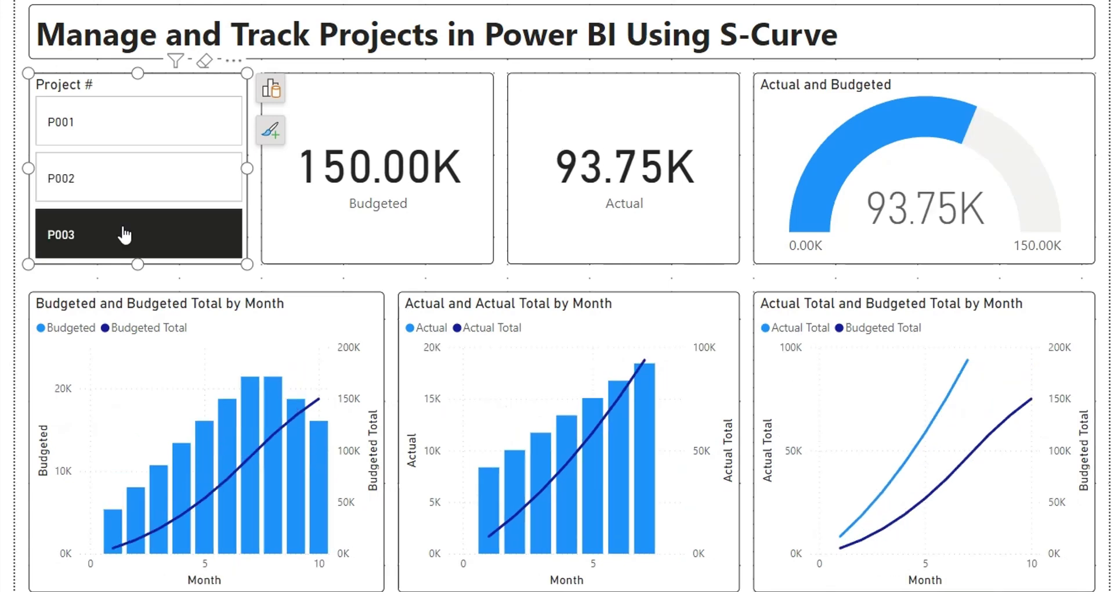
pyautogui.click(125, 139)
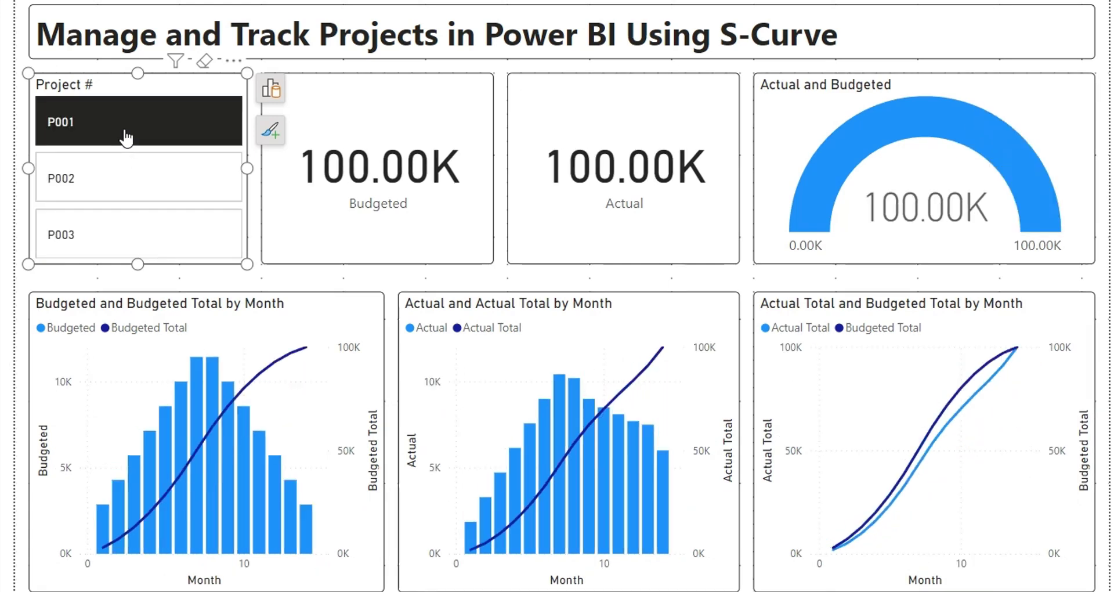
# - Switch to the PM.xlsx workbook in Excel and examine the project data on the Progess sheet, starting with the Date column
pyautogui.click(1110, 432)
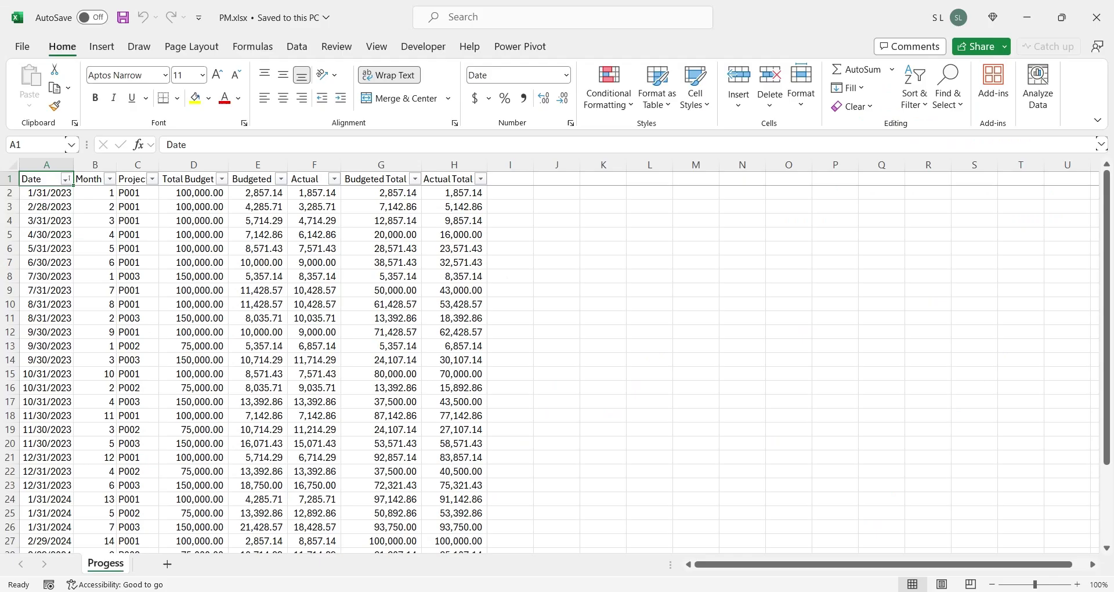
pyautogui.click(41, 188)
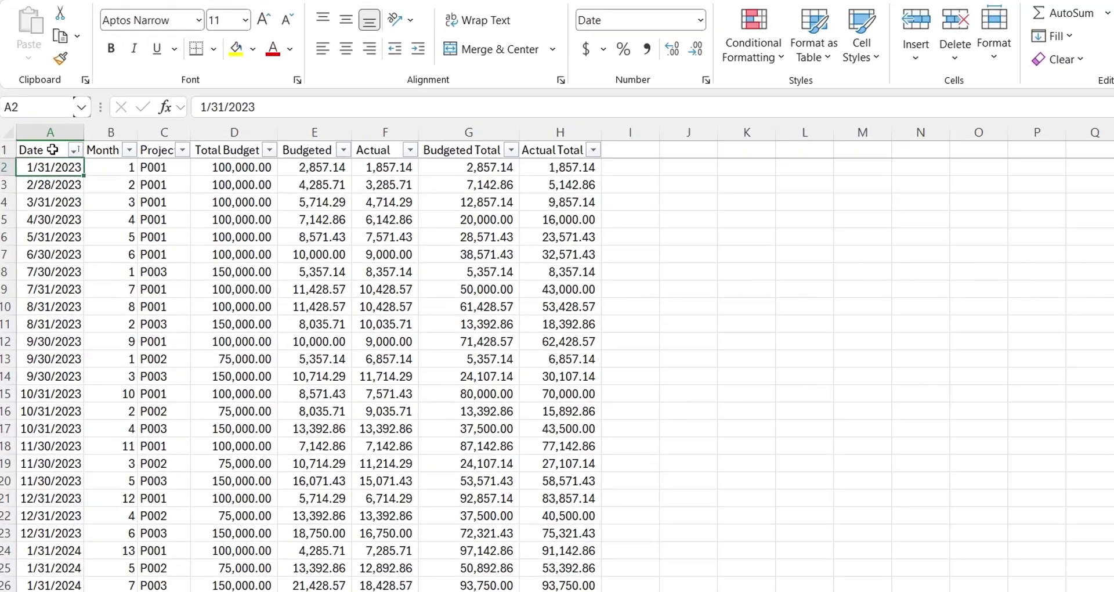
pyautogui.click(46, 179)
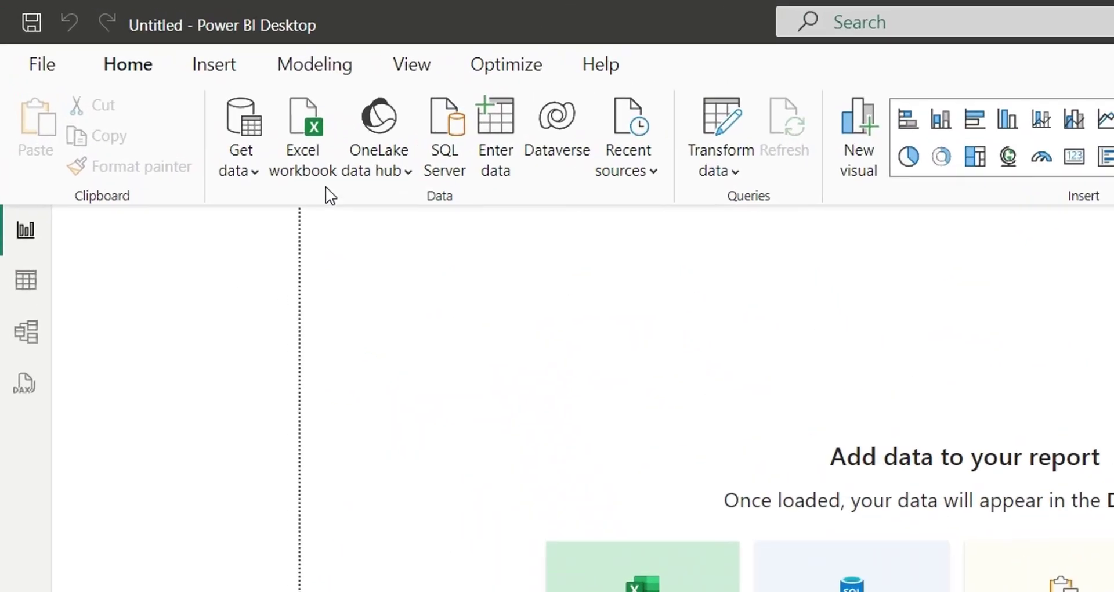
# - Switch to a blank Power BI Desktop report, load the Progess sheet from the PM.xlsx workbook and expand its field list
pyautogui.click(327, 165)
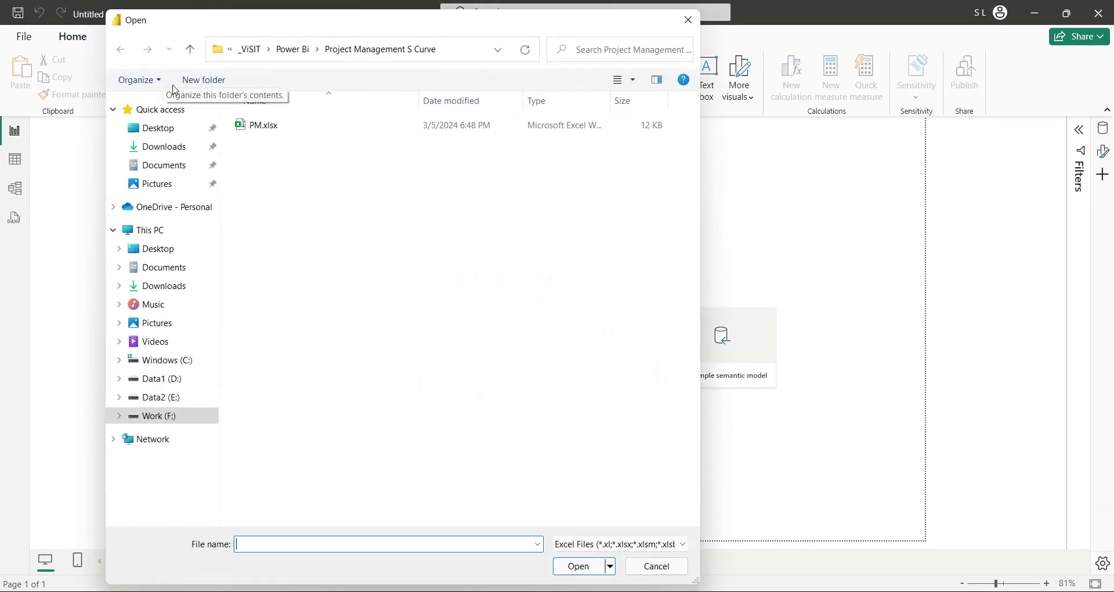
pyautogui.click(247, 128)
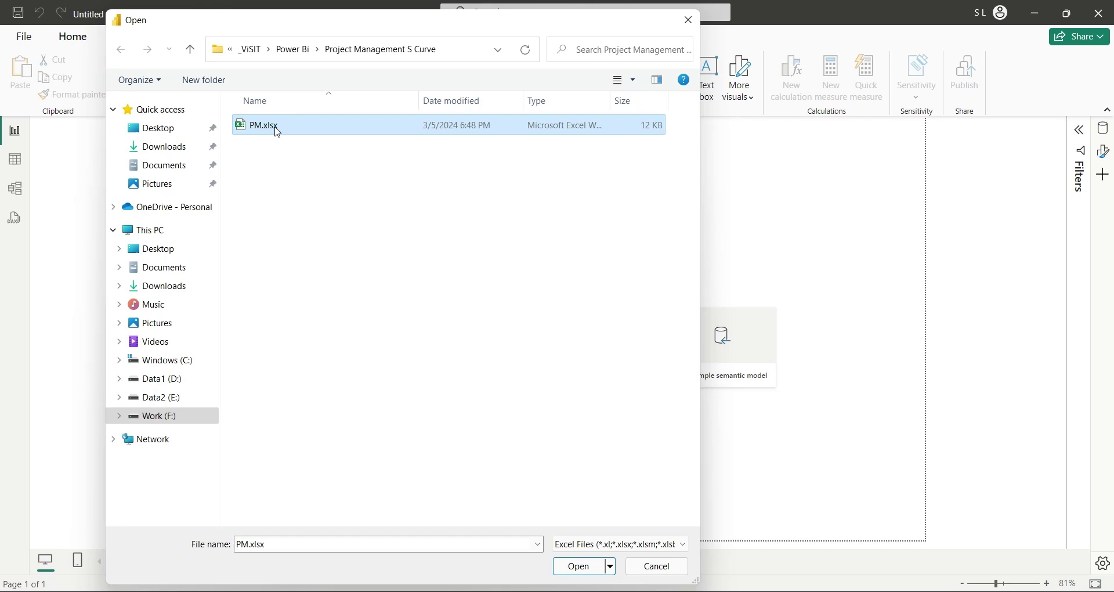
pyautogui.click(582, 566)
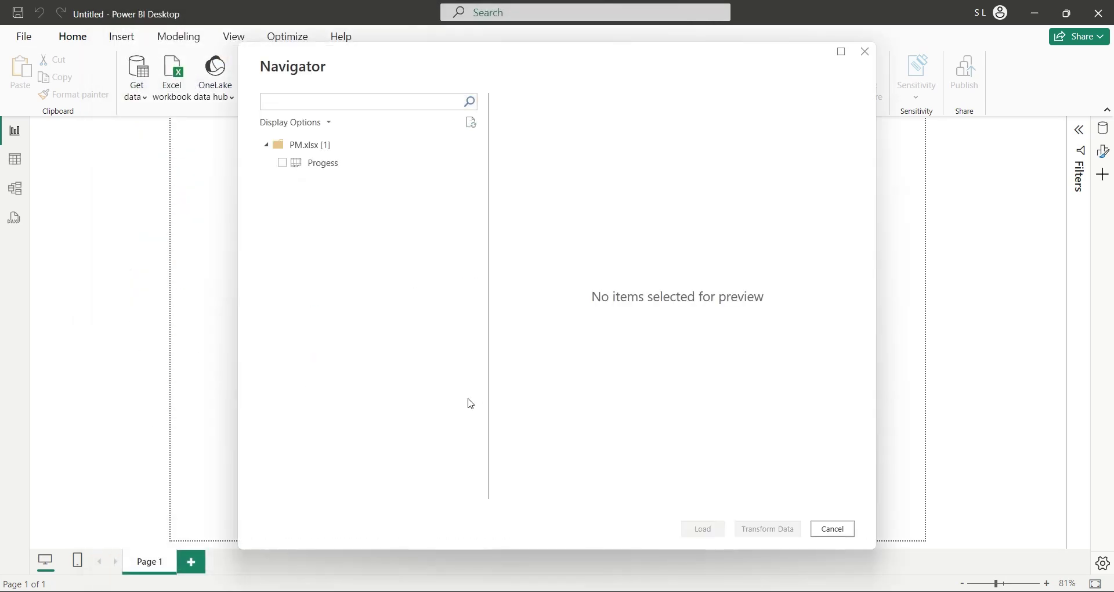
pyautogui.click(282, 164)
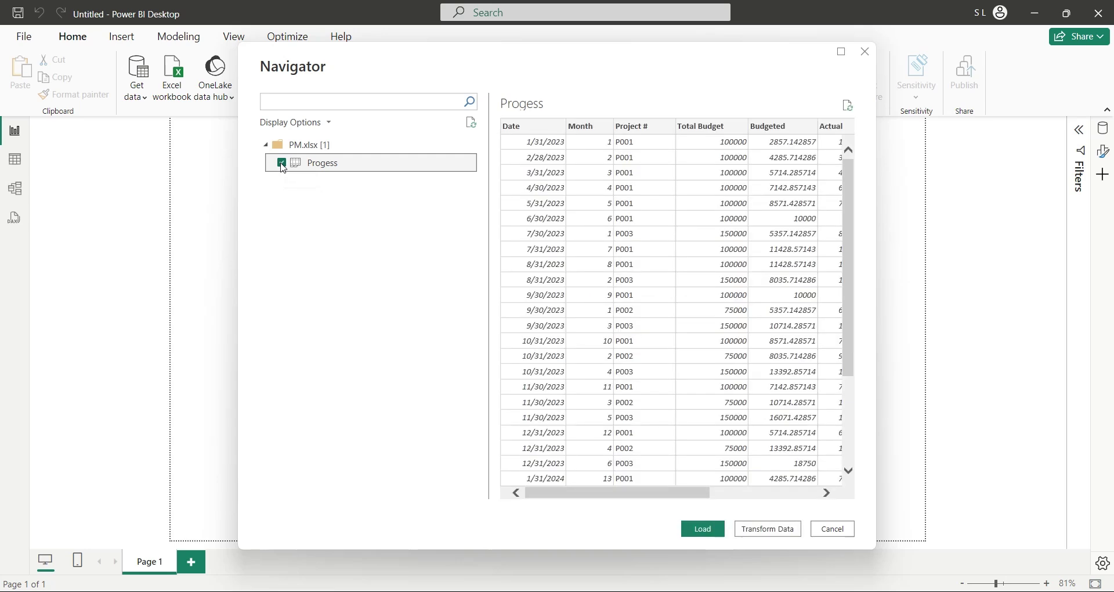
pyautogui.click(720, 532)
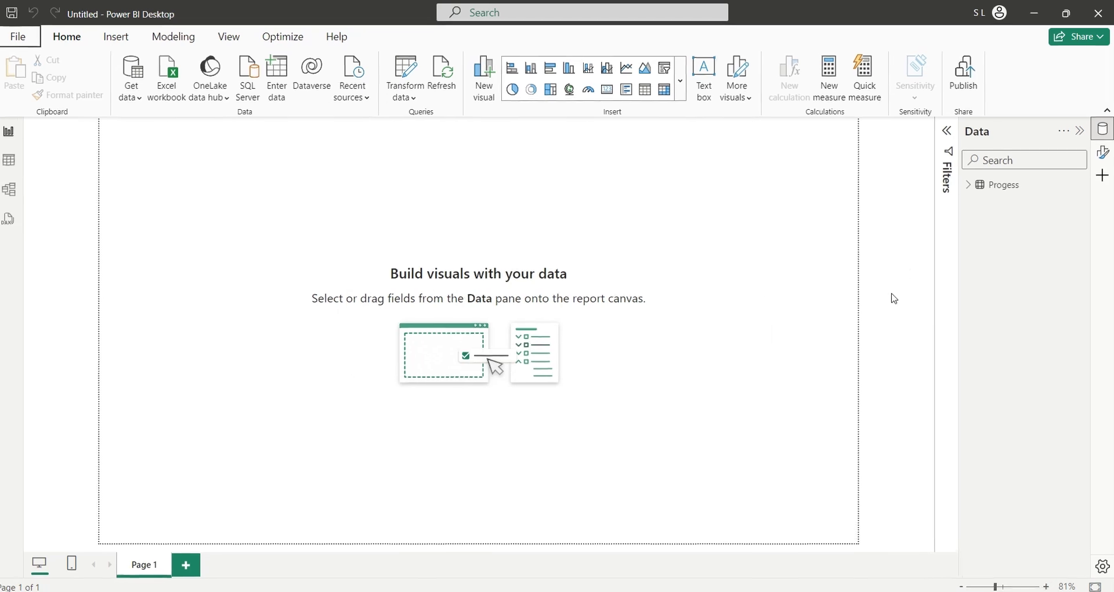
pyautogui.click(969, 183)
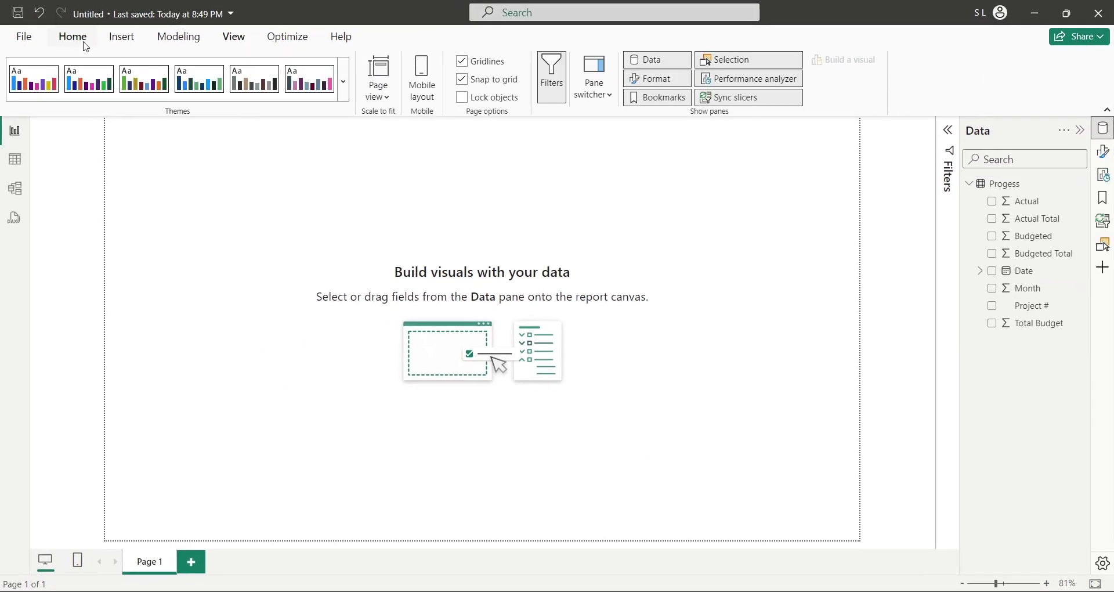
# - Insert a text box about 1232 by 48 across the top of the page reading "Manage and Tracking Projects in Power BI Using S-Curve"
pyautogui.click(121, 37)
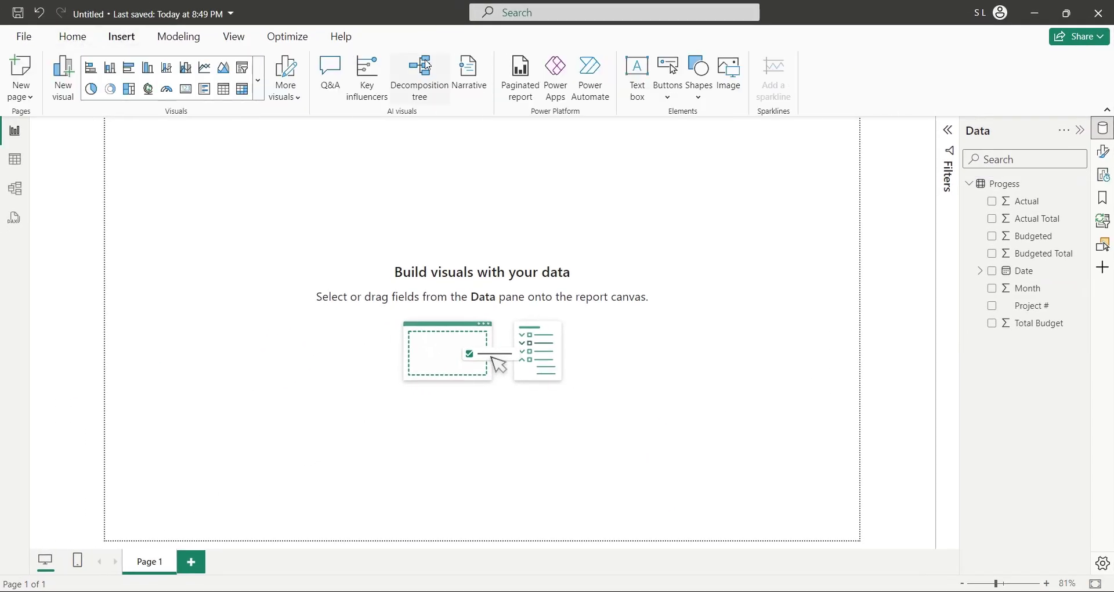
pyautogui.click(637, 78)
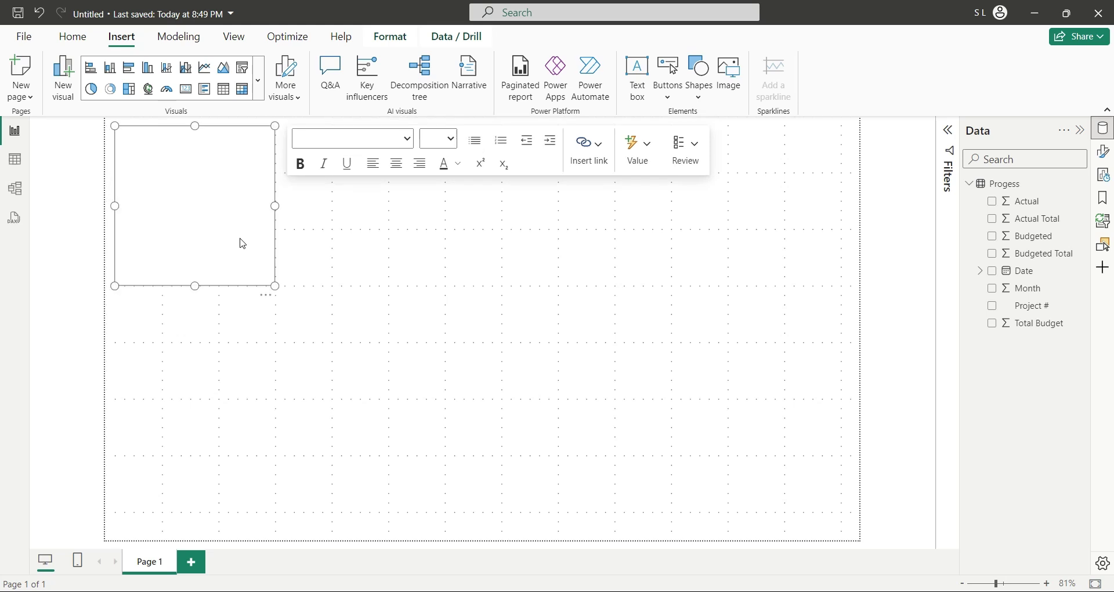
pyautogui.moveTo(276, 287); pyautogui.dragTo(843, 154)
pyautogui.write('Manage and Tracking Projects in Power BI Using S-Curve')
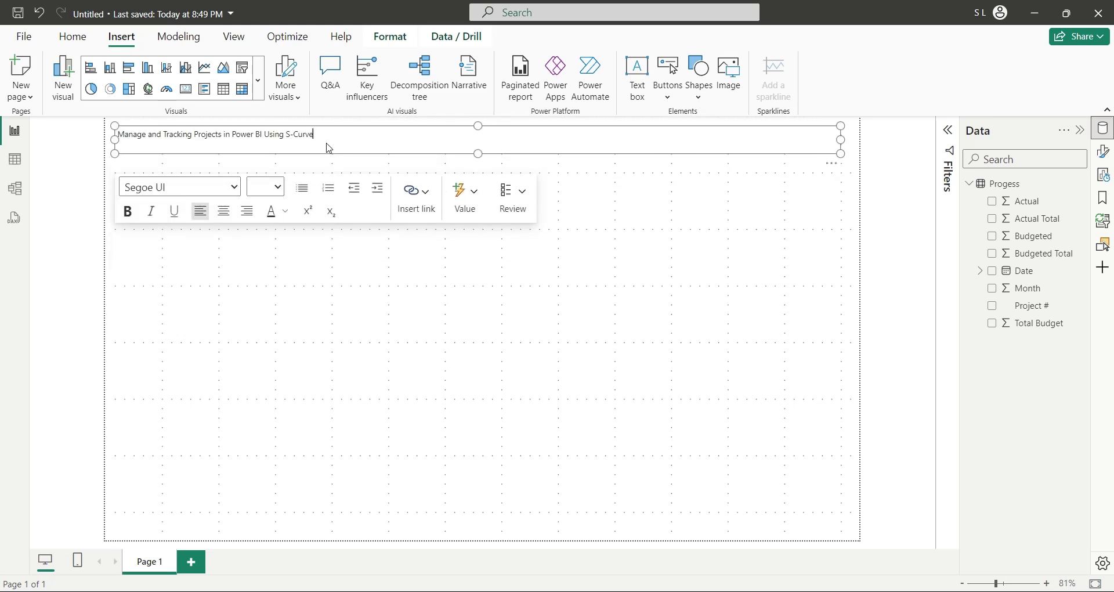
# - Format the whole title text in bold at font size 28
pyautogui.hotkey('ctrl', 'a')
pyautogui.click(265, 186)
pyautogui.click(271, 395)
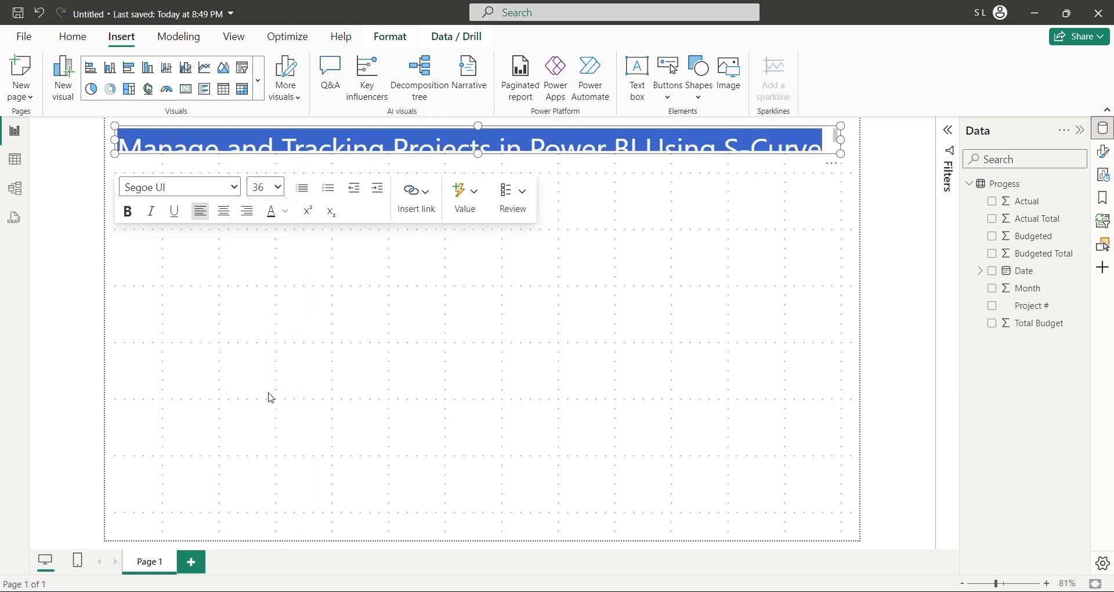
pyautogui.click(266, 187)
pyautogui.click(262, 365)
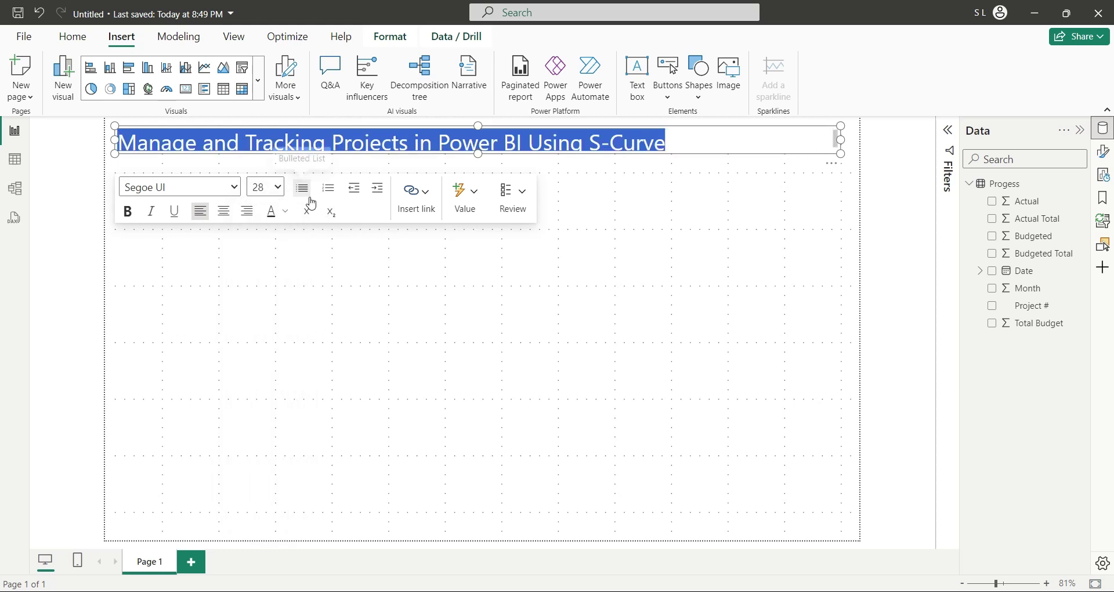
pyautogui.click(133, 213)
pyautogui.click(656, 195)
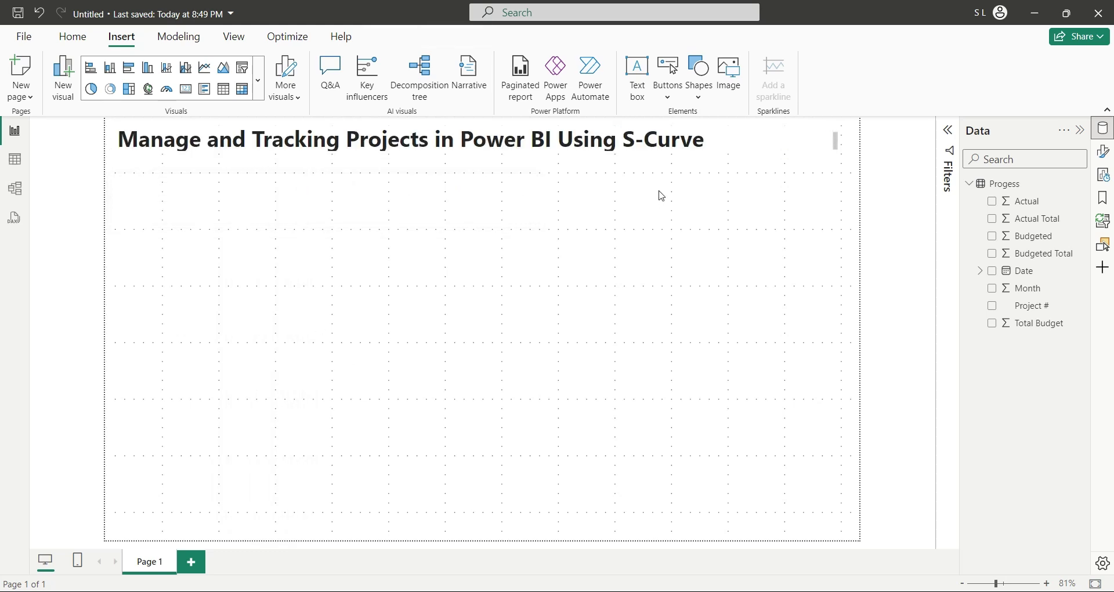
# - Turn on a black visual border with 1 px rounded corners for the title text box
pyautogui.click(706, 136)
pyautogui.click(1103, 151)
pyautogui.click(864, 219)
pyautogui.scroll(-2, 893, 377)
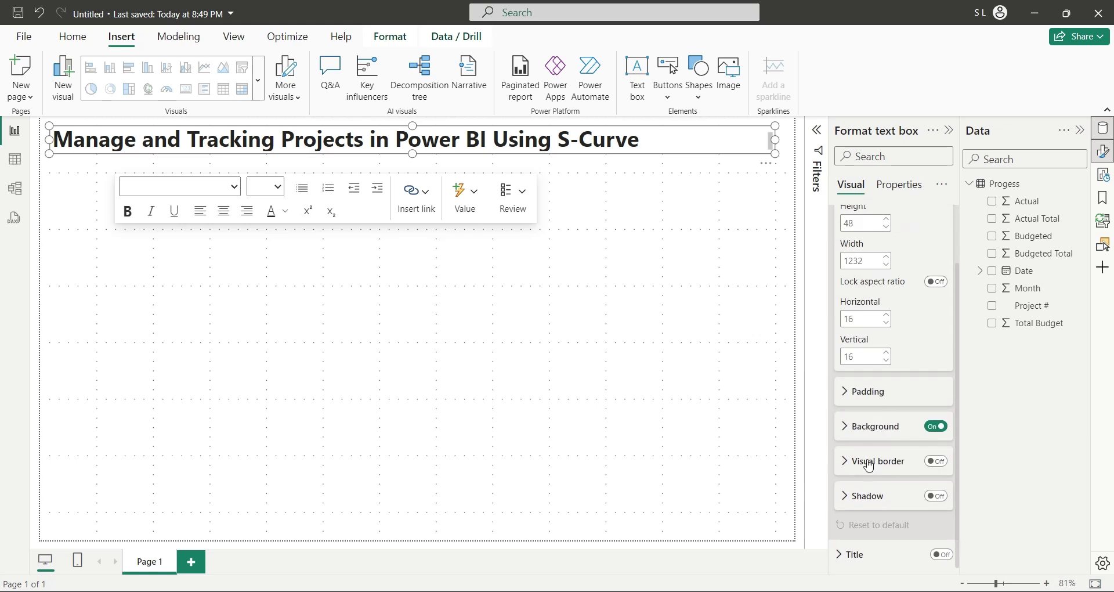
pyautogui.click(928, 463)
pyautogui.click(894, 462)
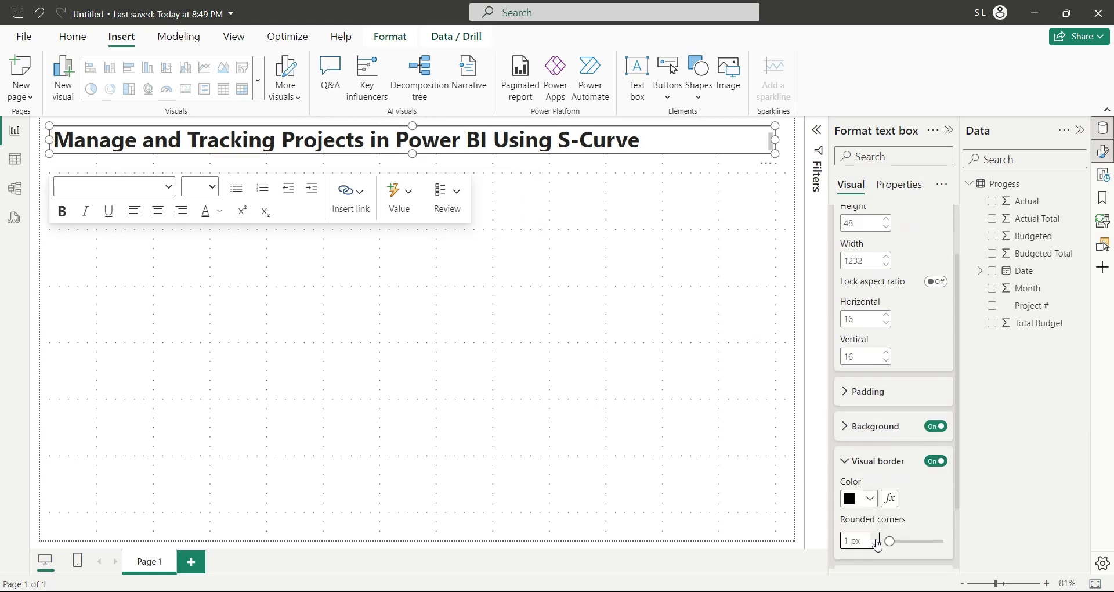
pyautogui.click(858, 461)
pyautogui.click(588, 256)
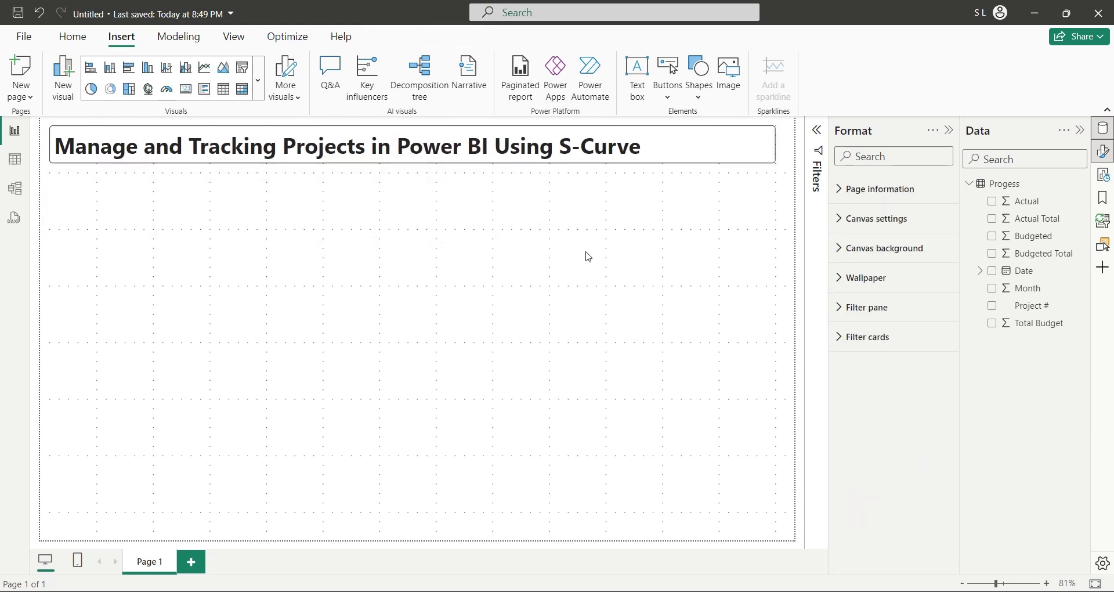
# - Insert a new-style slicer about 304 by 240 below the title at the page's left edge and add the Project # field
pyautogui.click(259, 81)
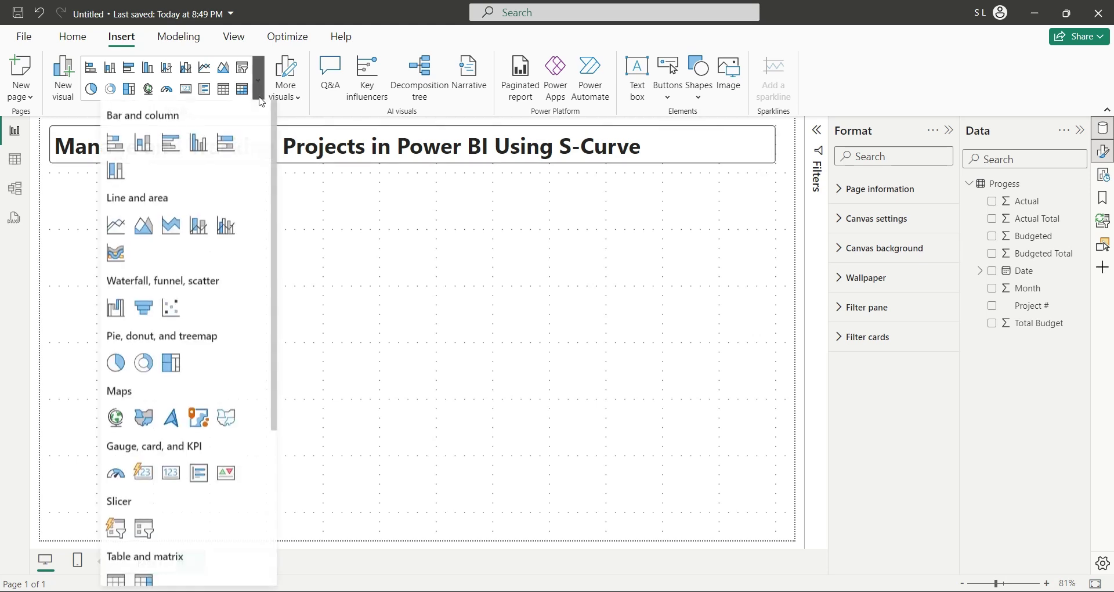
pyautogui.click(116, 528)
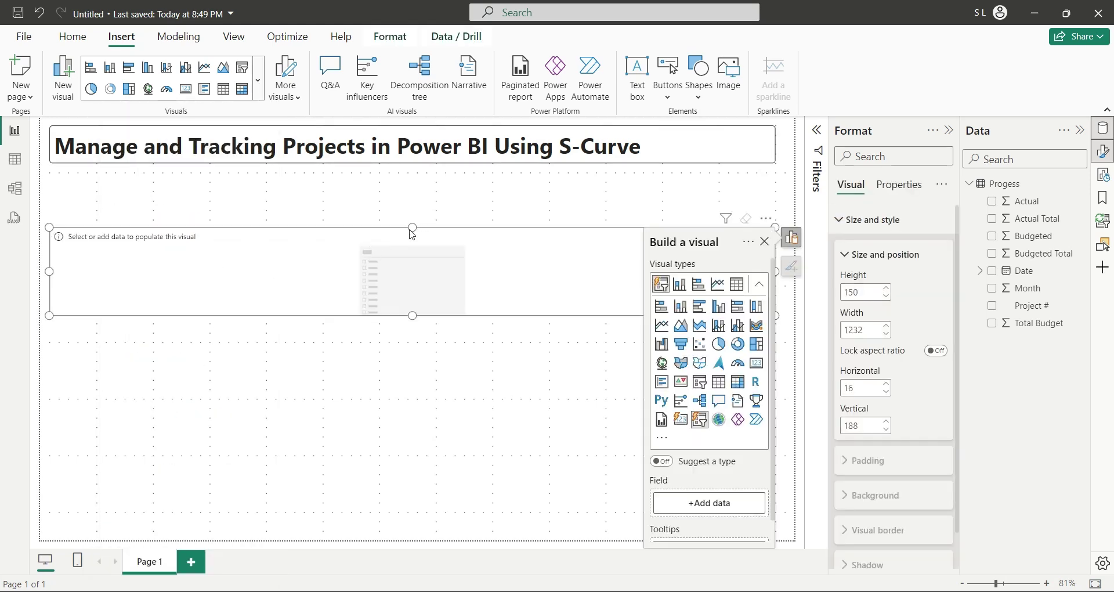
pyautogui.moveTo(413, 227); pyautogui.dragTo(419, 173)
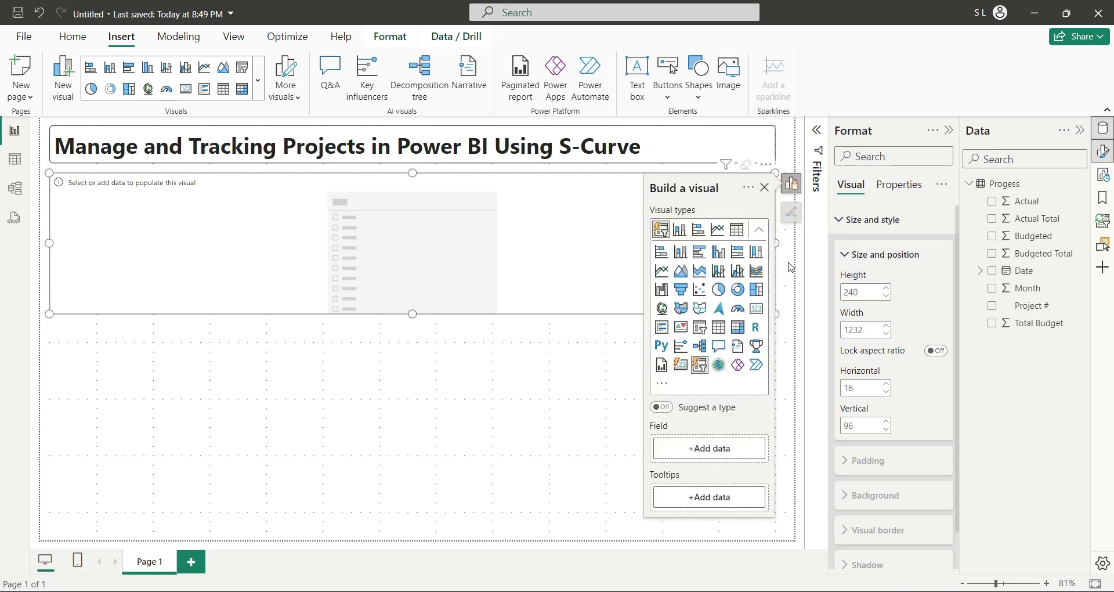
pyautogui.moveTo(750, 246); pyautogui.dragTo(234, 252)
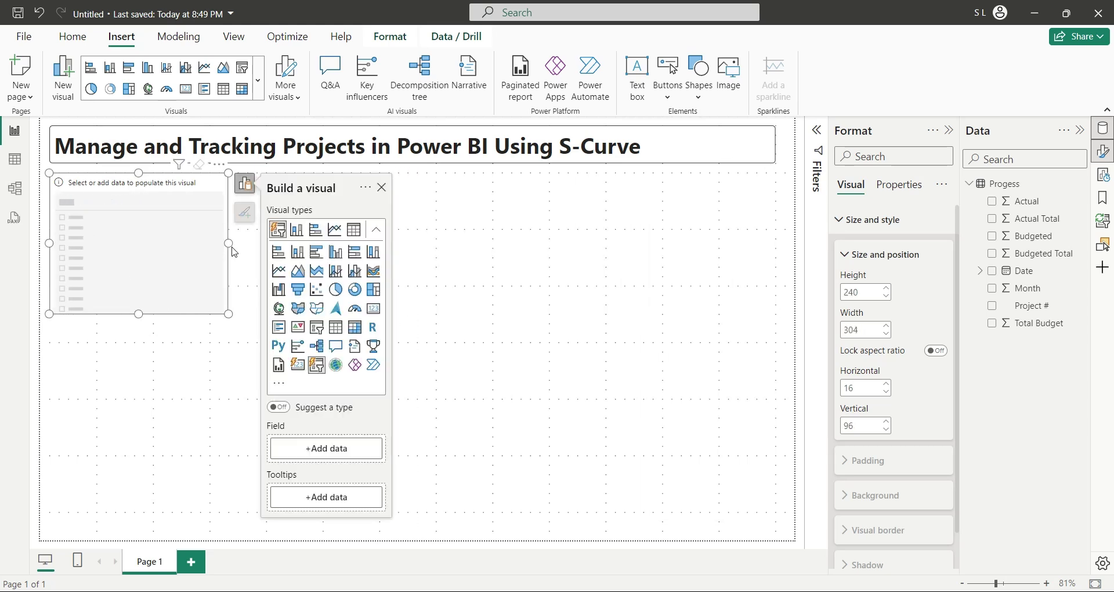
pyautogui.moveTo(1017, 306); pyautogui.dragTo(153, 258)
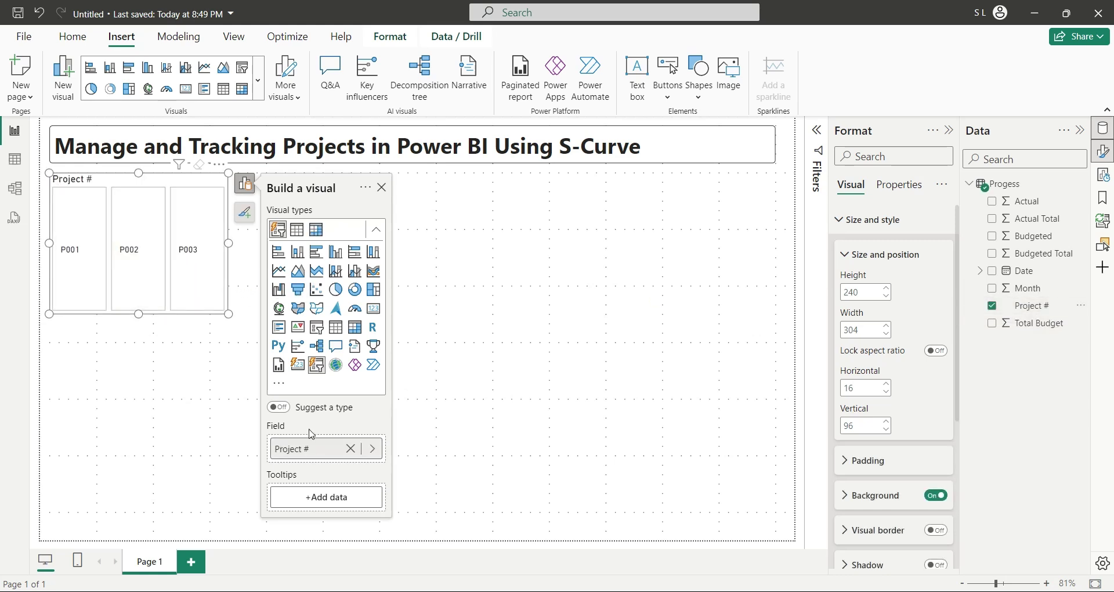
# - Set the Project # slicer's grid layout to show 1 column
pyautogui.click(856, 224)
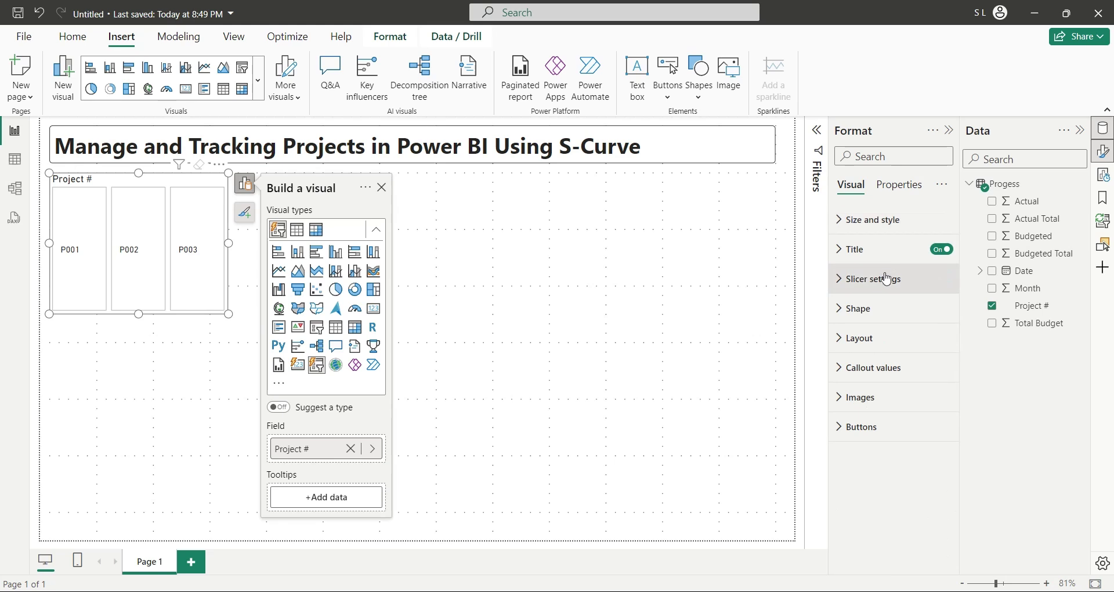
pyautogui.click(883, 341)
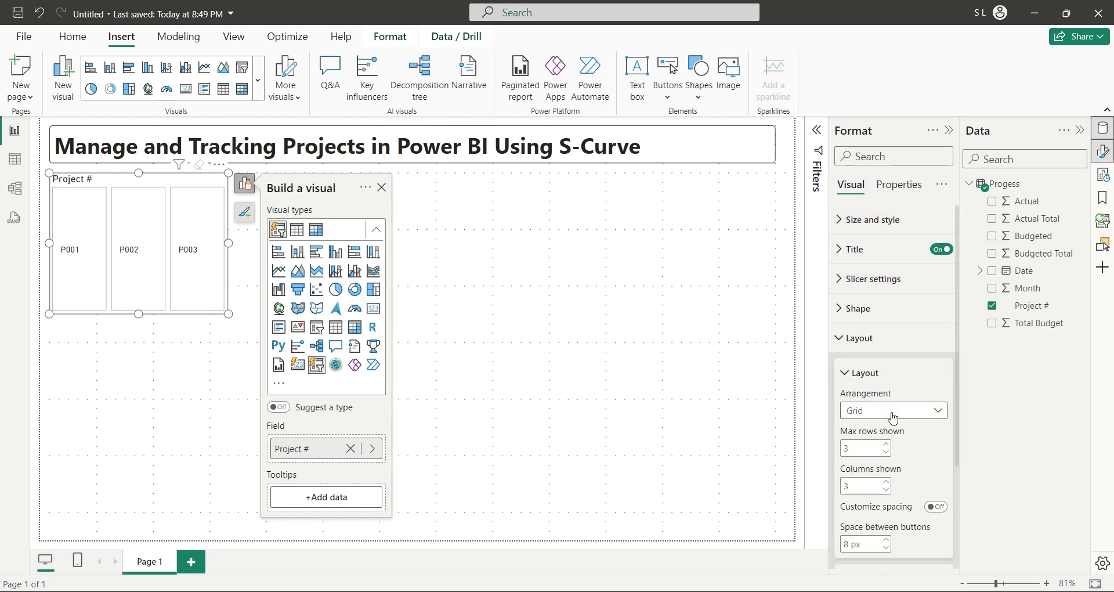
pyautogui.click(886, 491)
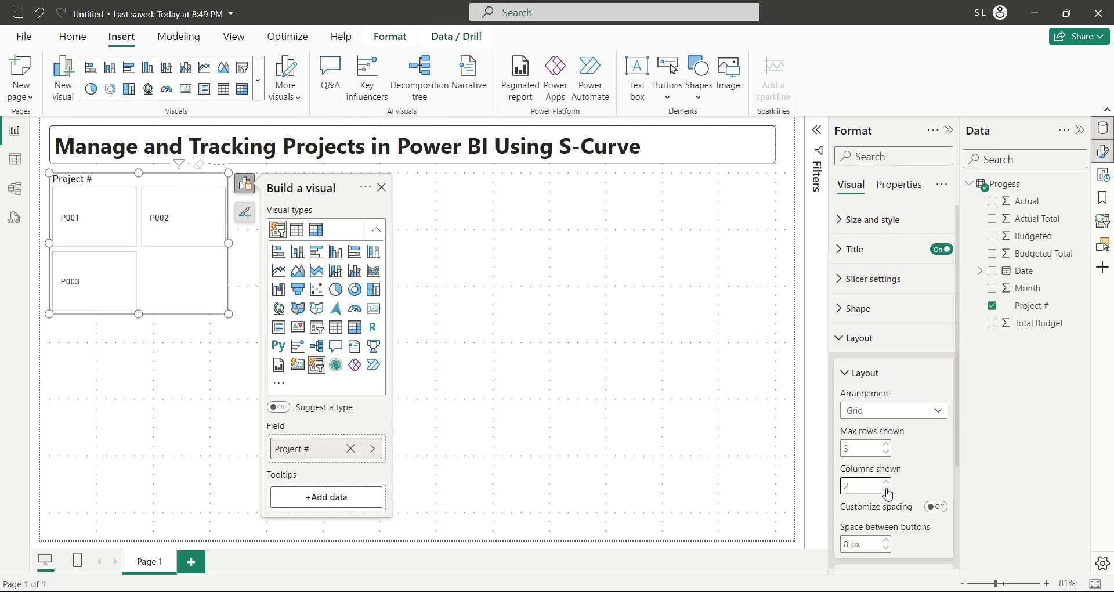
pyautogui.click(886, 491)
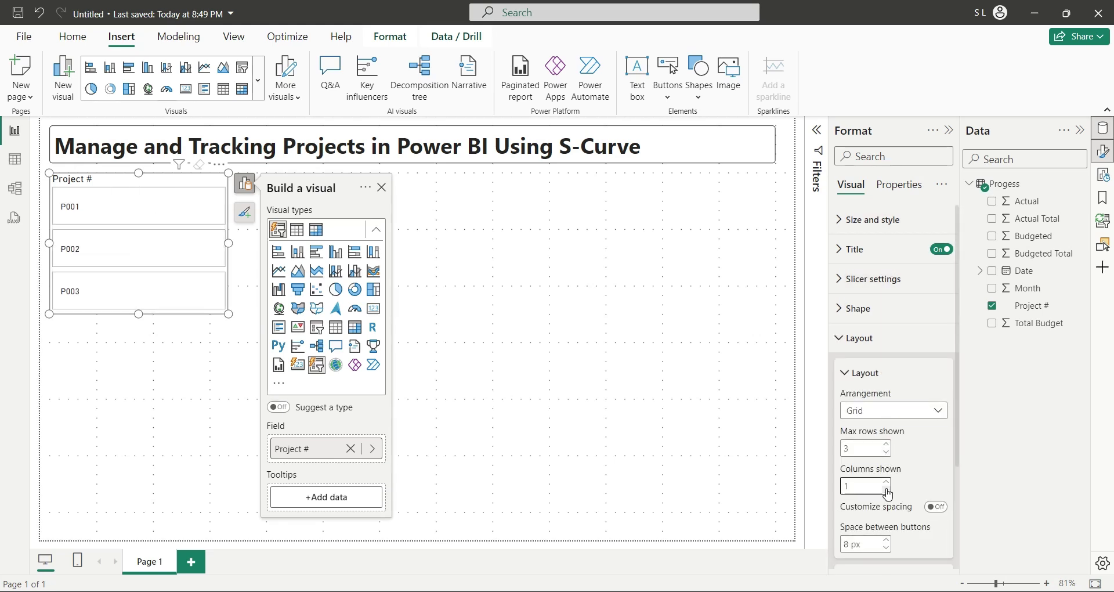
# - Narrow the Project # slicer to a width of about 208 and turn on its visual border with 1 px rounded corners
pyautogui.click(872, 220)
pyautogui.click(883, 529)
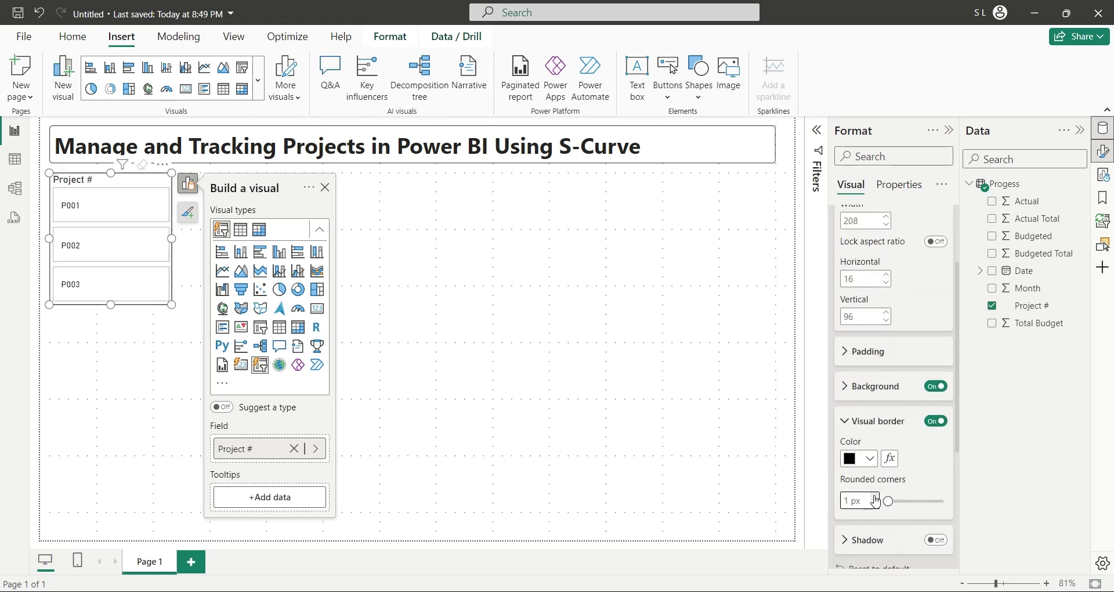
# - Increase the Project # slicer's border corner rounding to 4 px and turn on Force selection in its selection settings
pyautogui.click(876, 498)
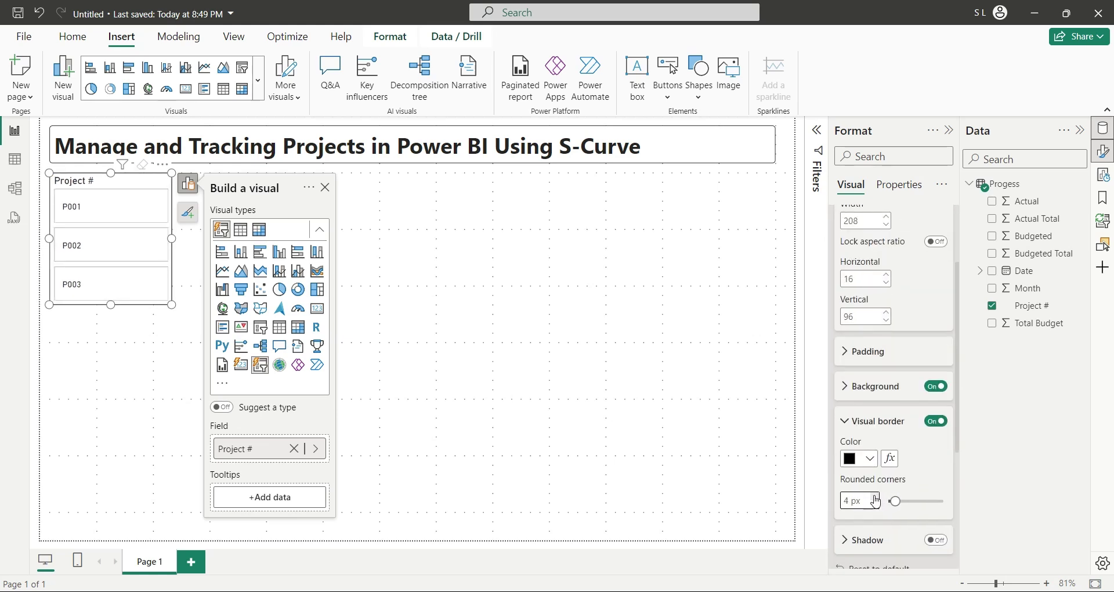
pyautogui.click(859, 422)
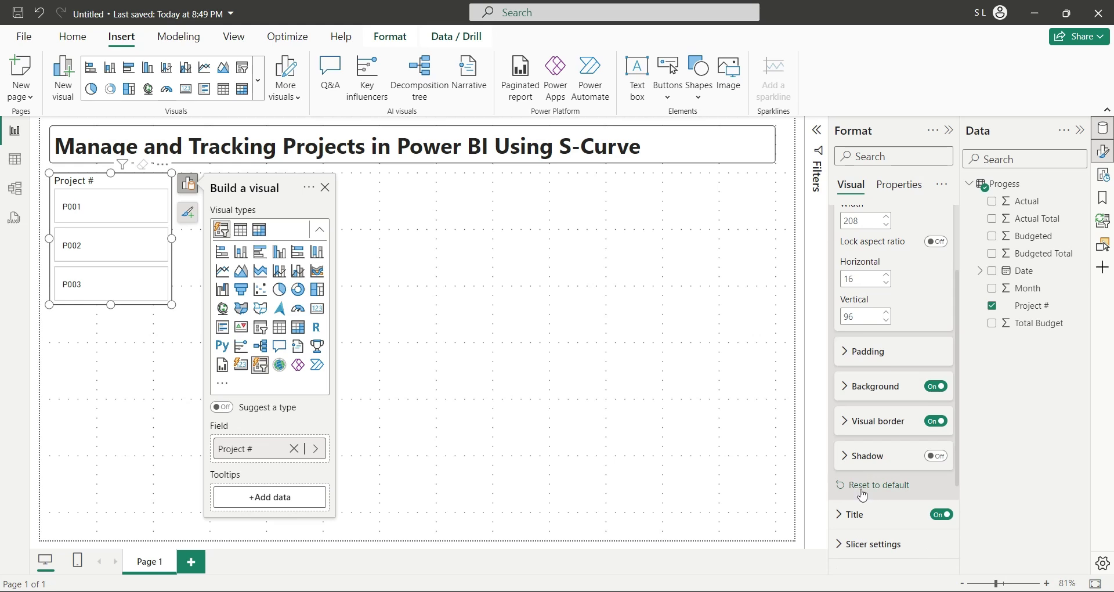
pyautogui.click(847, 544)
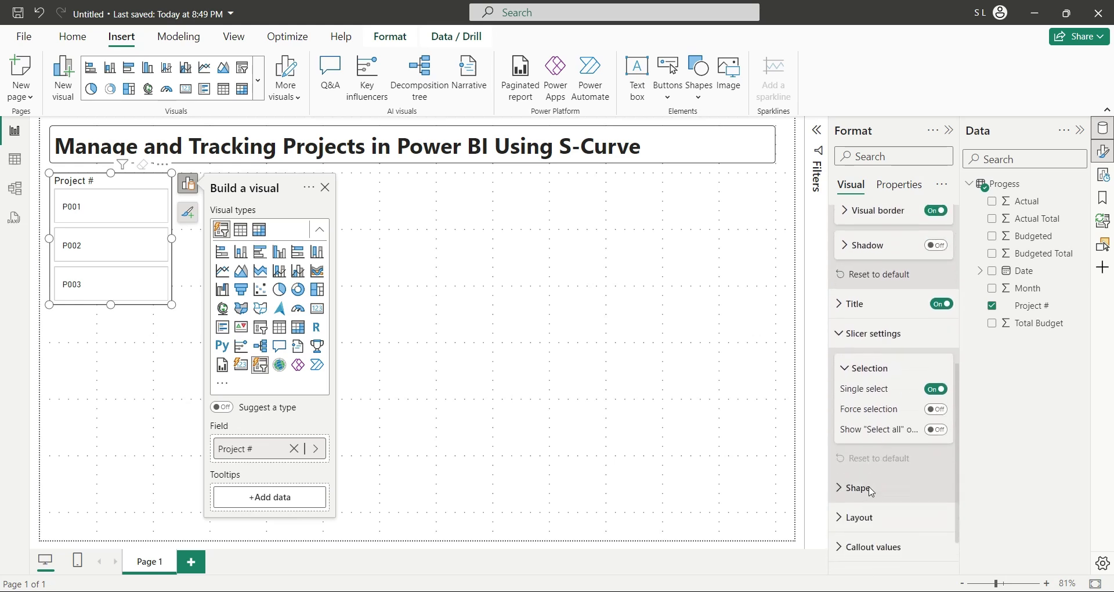
pyautogui.click(935, 402)
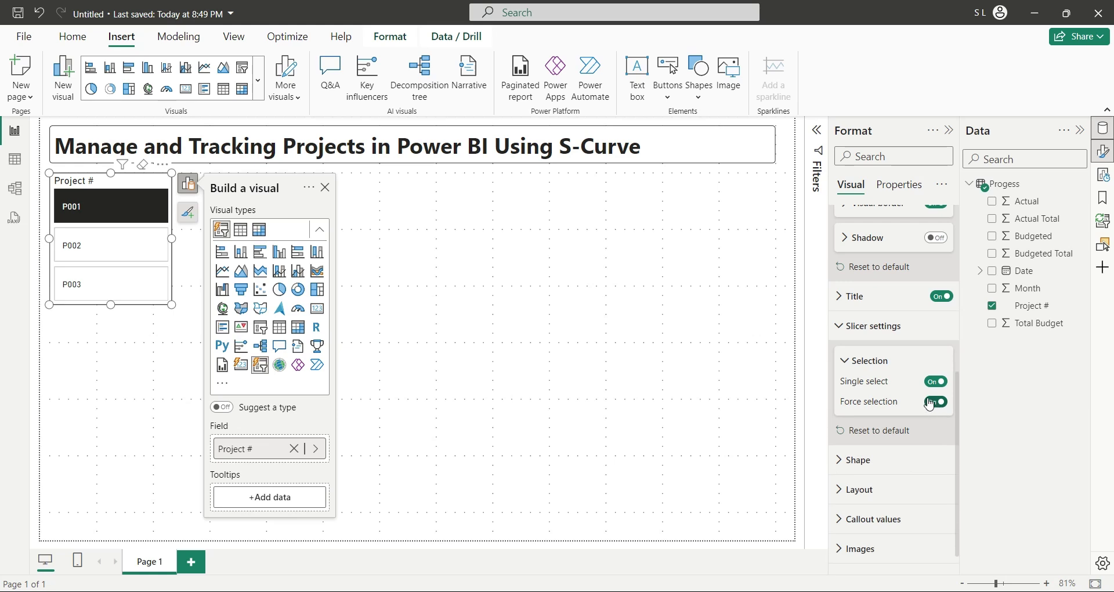
pyautogui.scroll(4, 876, 377)
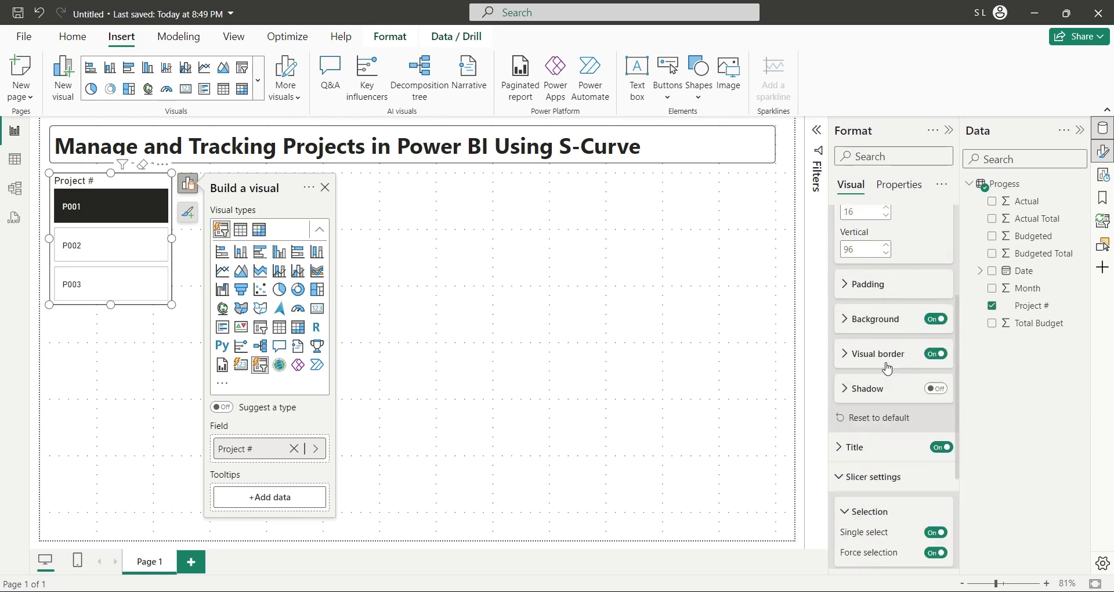
pyautogui.click(867, 489)
pyautogui.scroll(3, 870, 464)
pyautogui.click(851, 220)
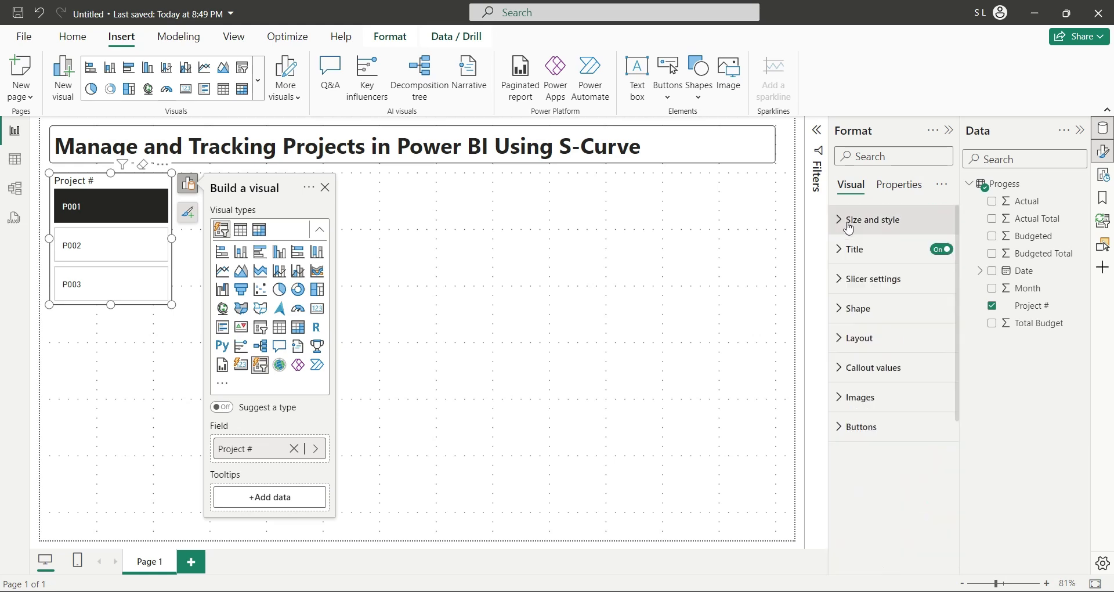
pyautogui.click(412, 273)
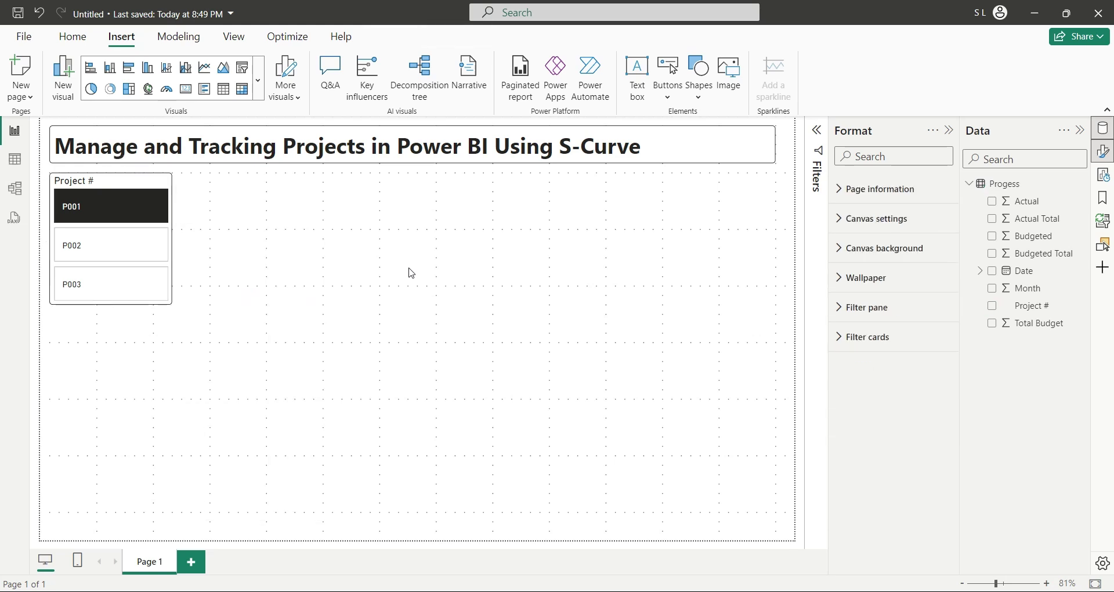
# - Change "Tracking" to "Track" in the title so it reads "Manage and Track Projects in Power BI Using S-Curve"
pyautogui.click(279, 153)
pyautogui.press('BackSpace')
pyautogui.press('BackSpace')
pyautogui.press('BackSpace')
pyautogui.click(282, 288)
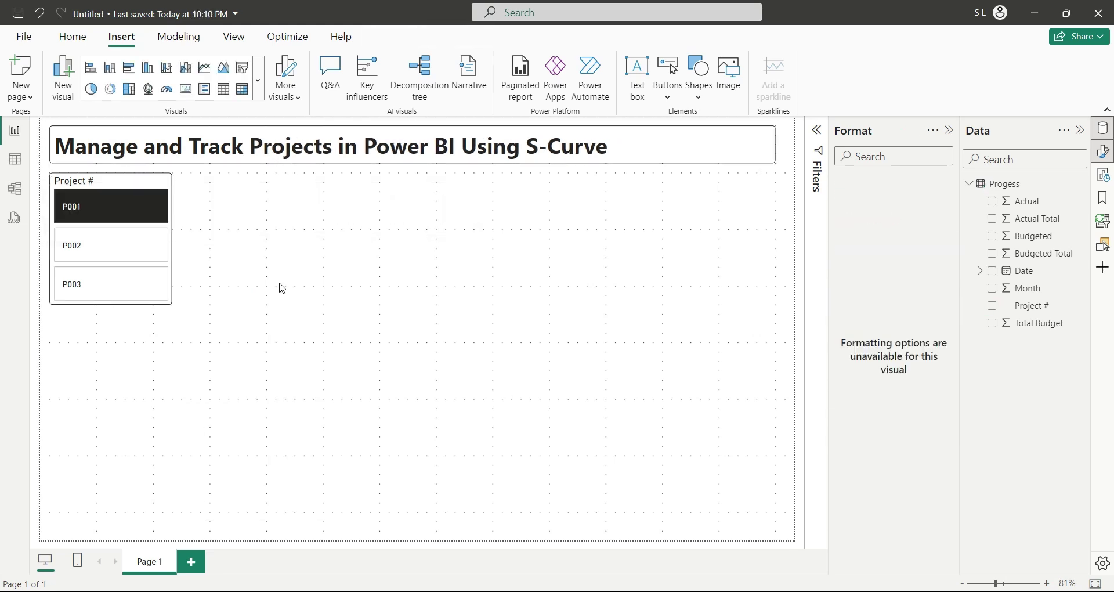
# - Insert a card beside the Project # slicer at horizontal 256, vertical 96, and add the Budgeted field to it
pyautogui.click(185, 89)
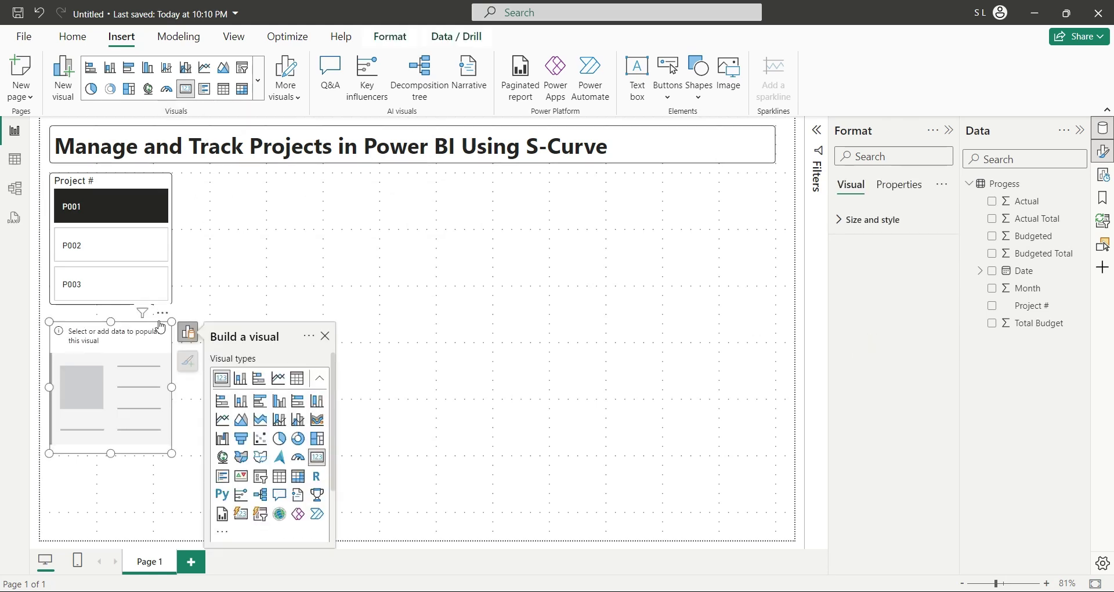
pyautogui.moveTo(152, 327); pyautogui.dragTo(284, 196)
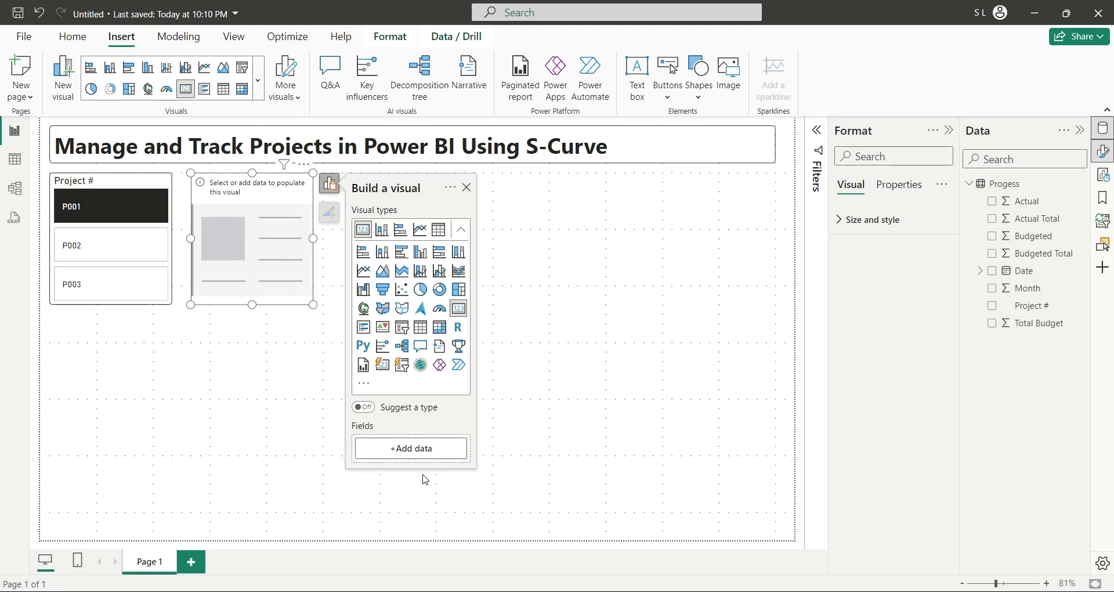
pyautogui.click(413, 458)
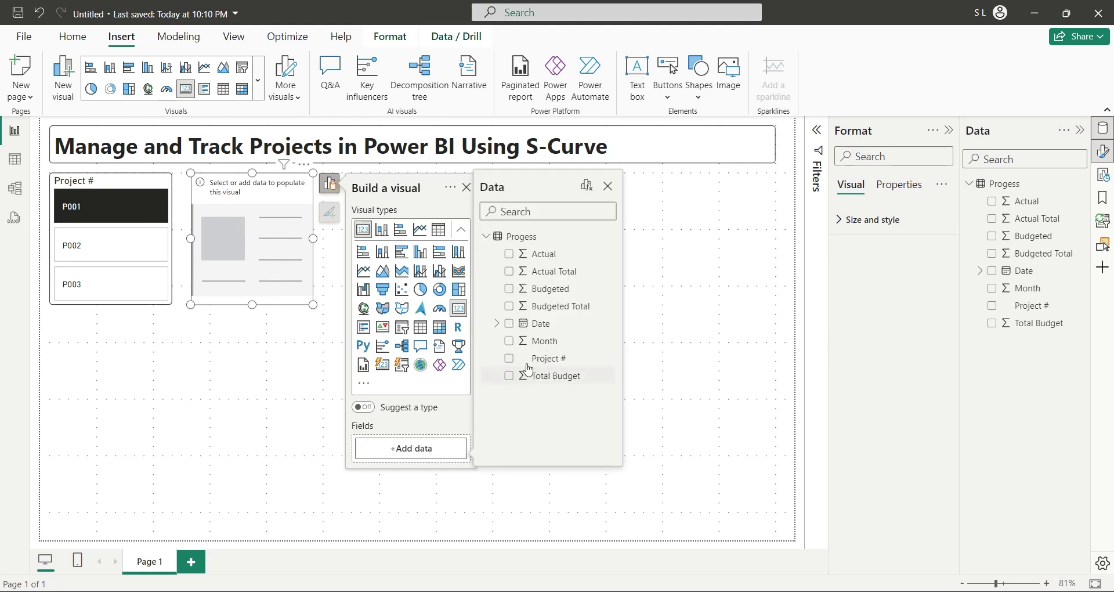
pyautogui.click(508, 289)
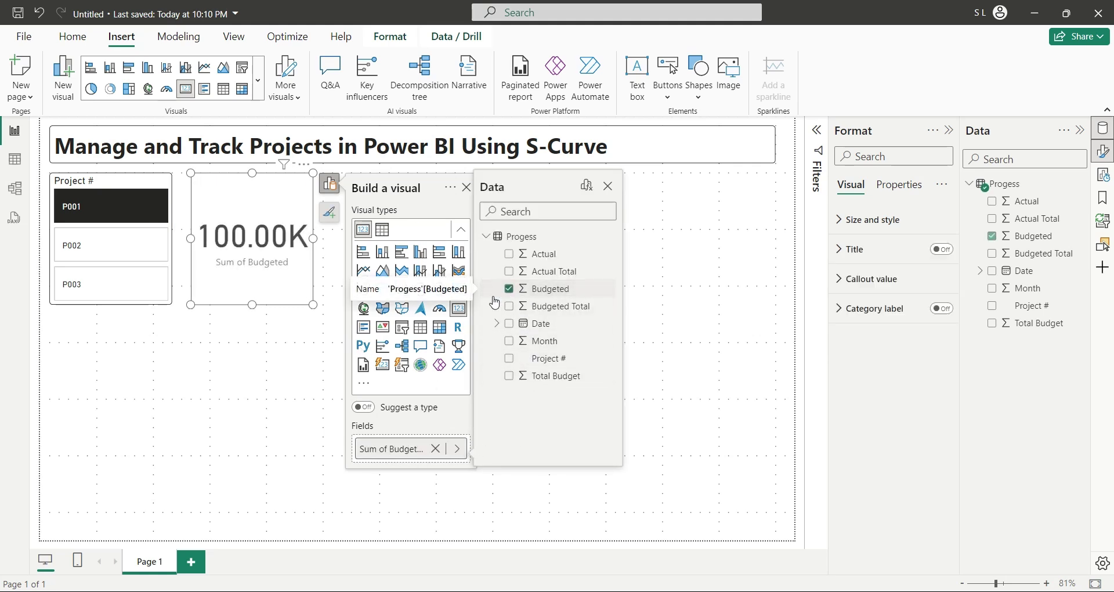
# - Rename the card's field label to "Budgeted"
pyautogui.doubleClick(406, 449)
pyautogui.moveTo(359, 448); pyautogui.dragTo(388, 449)
pyautogui.press('BackSpace')
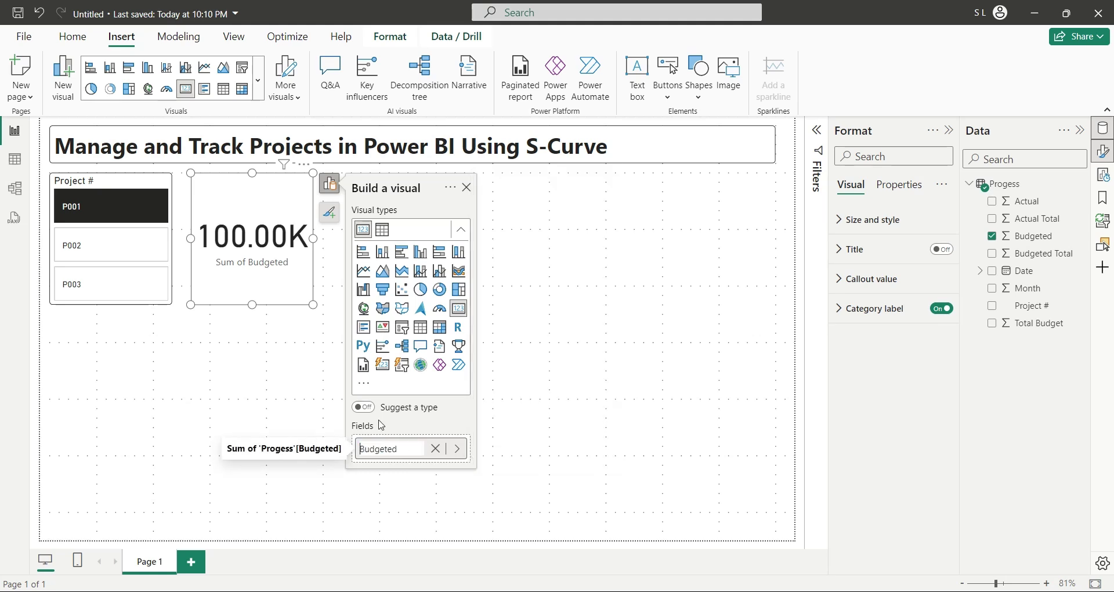
pyautogui.press('Return')
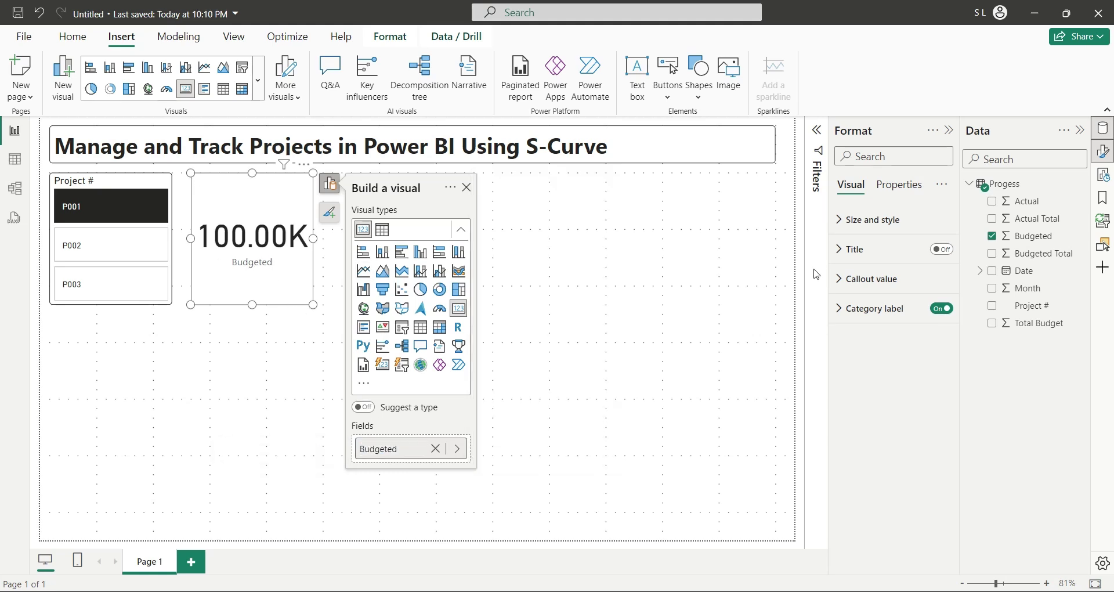
# - Turn on a black visual border for the Budgeted card and set its rounded corners to 5 px
pyautogui.click(856, 219)
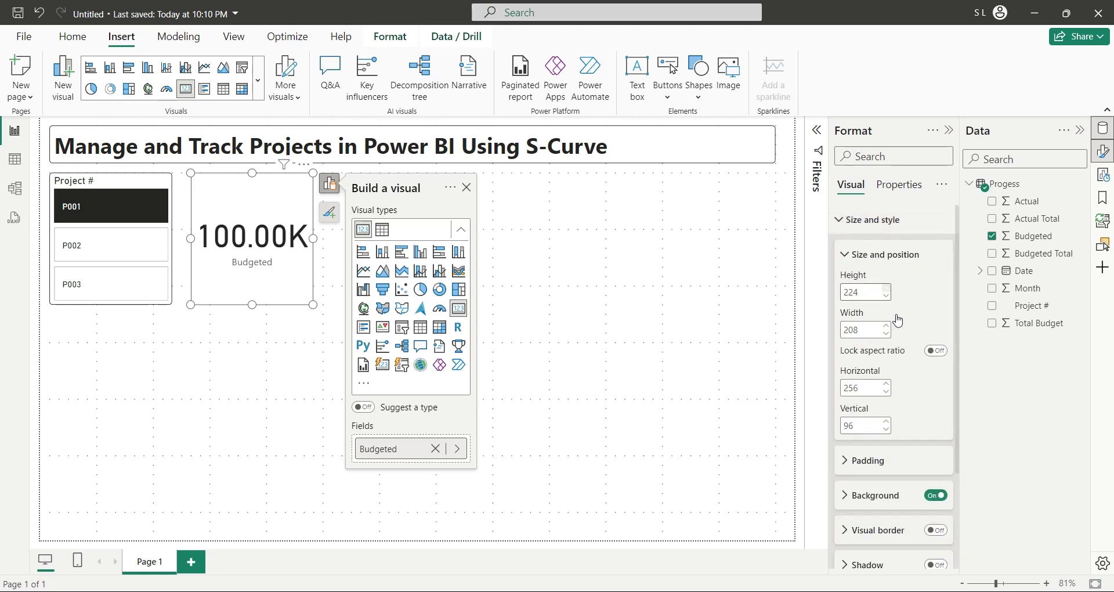
pyautogui.click(936, 529)
pyautogui.scroll(-2, 875, 501)
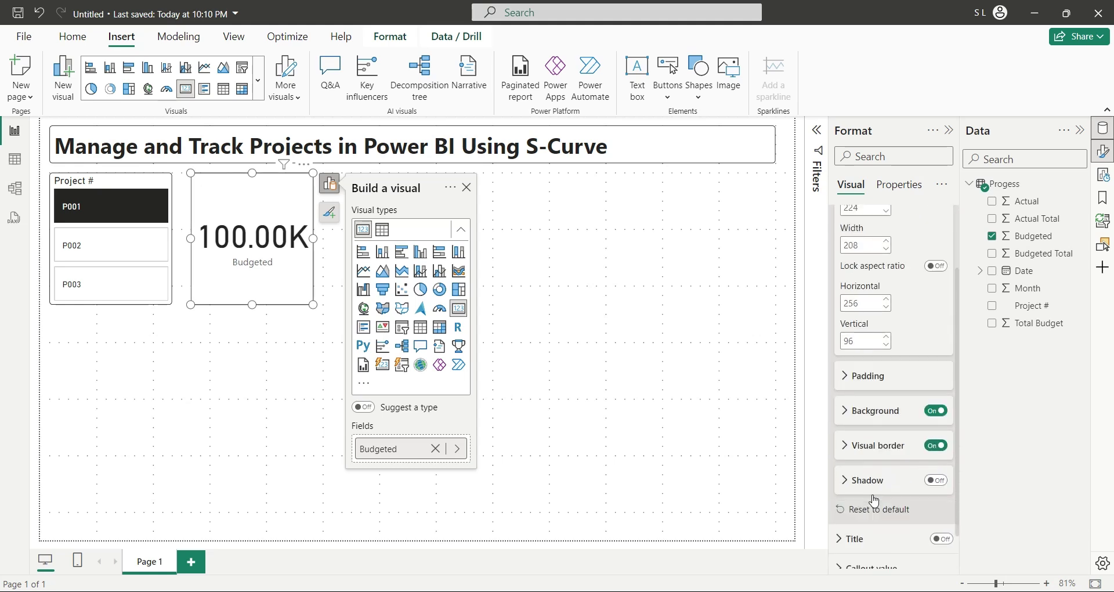
pyautogui.scroll(-1, 874, 500)
pyautogui.click(846, 422)
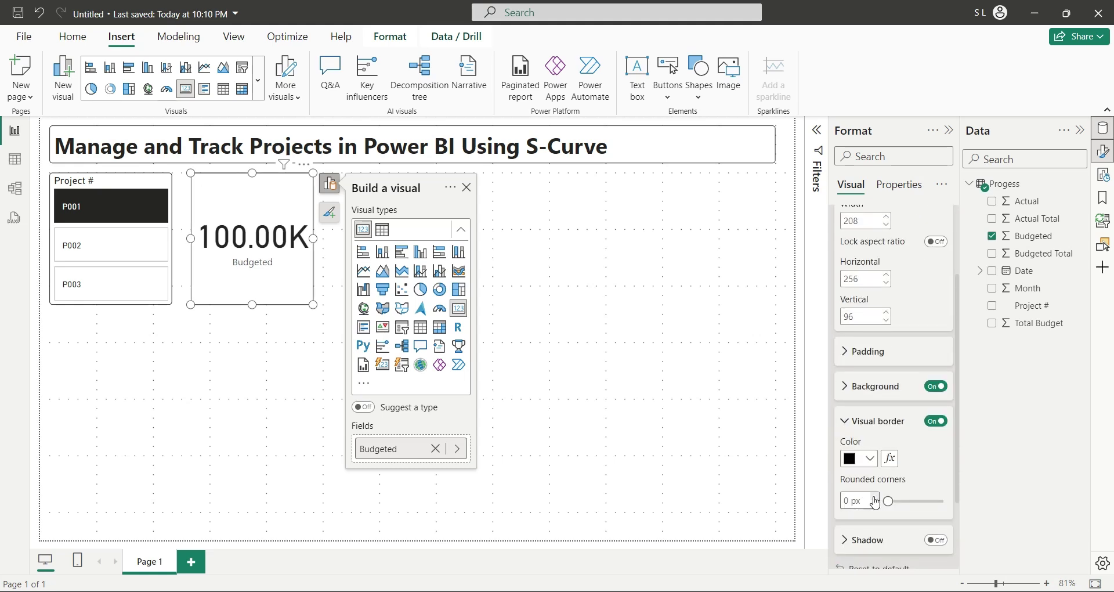
pyautogui.click(875, 498)
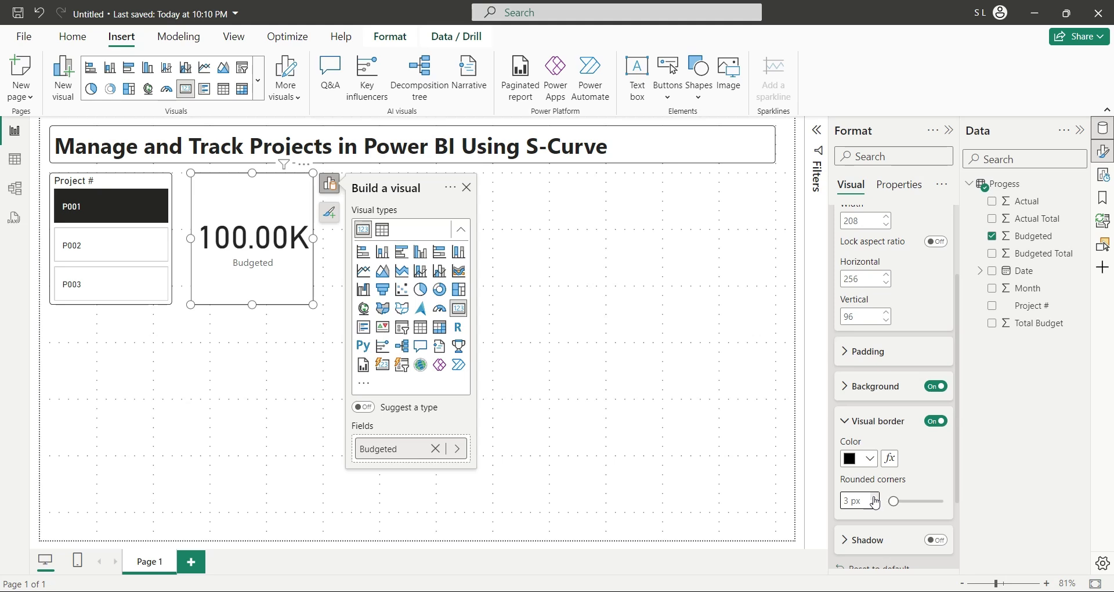
pyautogui.click(875, 499)
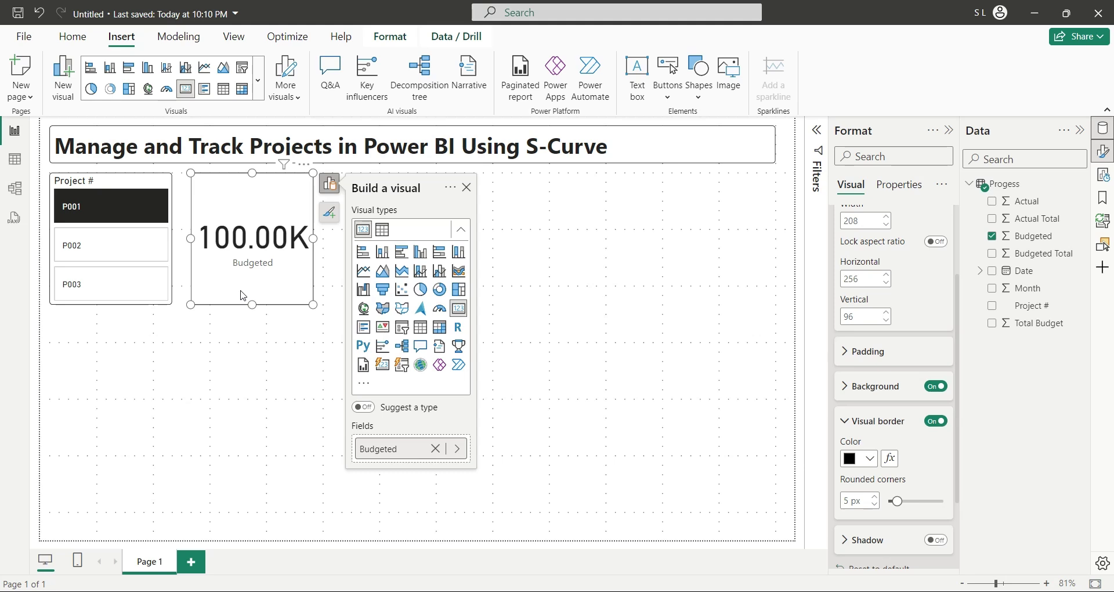
# - Duplicate the Budgeted card, place the copy beside it at horizontal 480, vertical 96, and open the copy's field settings
pyautogui.hotkey('ctrl', 'c')
pyautogui.hotkey('ctrl', 'v')
pyautogui.moveTo(243, 295); pyautogui.dragTo(374, 293)
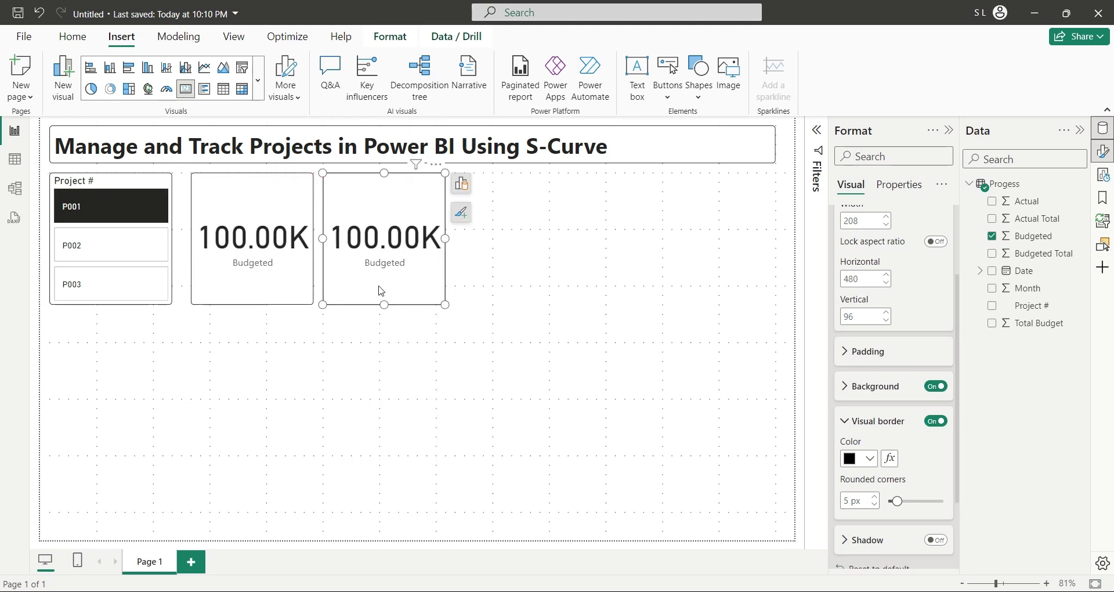
pyautogui.click(462, 184)
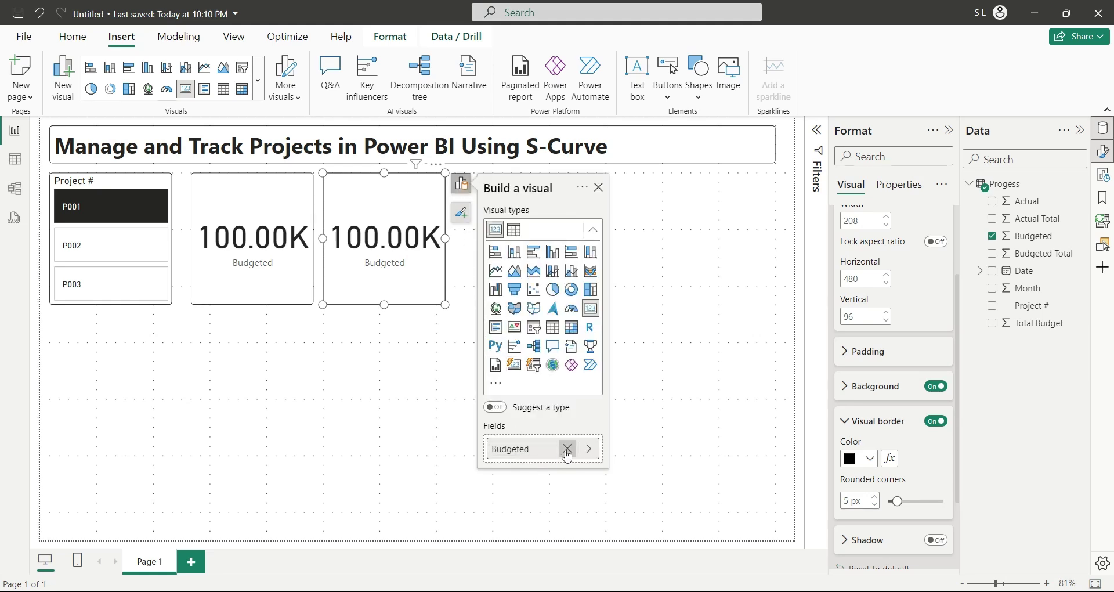
pyautogui.click(588, 450)
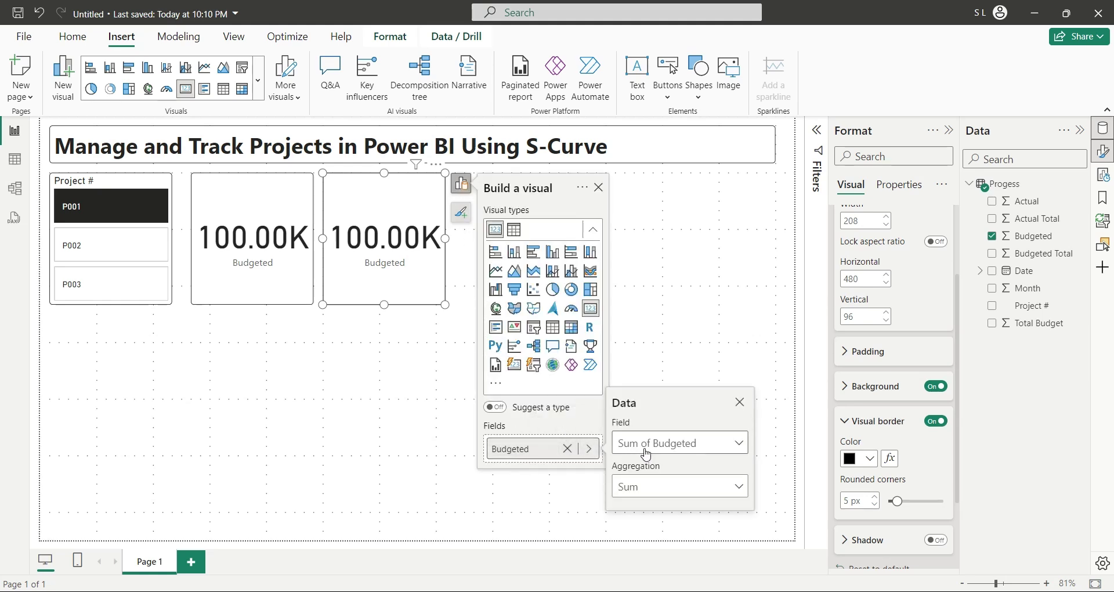
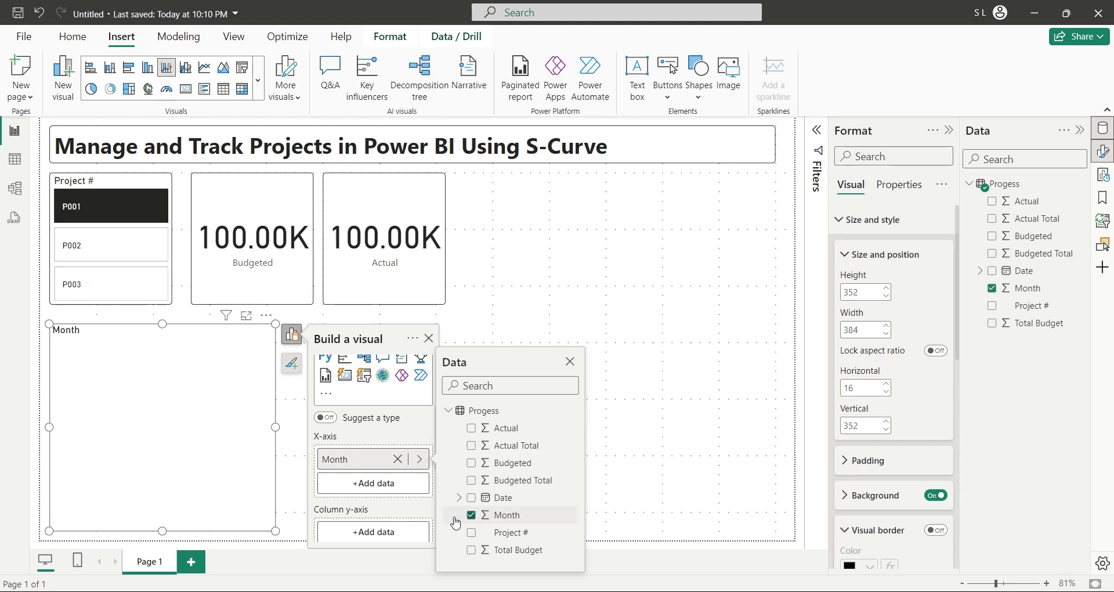
# - Add the Budgeted field to the column y-axis of the combo chart below the slicer
pyautogui.scroll(-2, 389, 532)
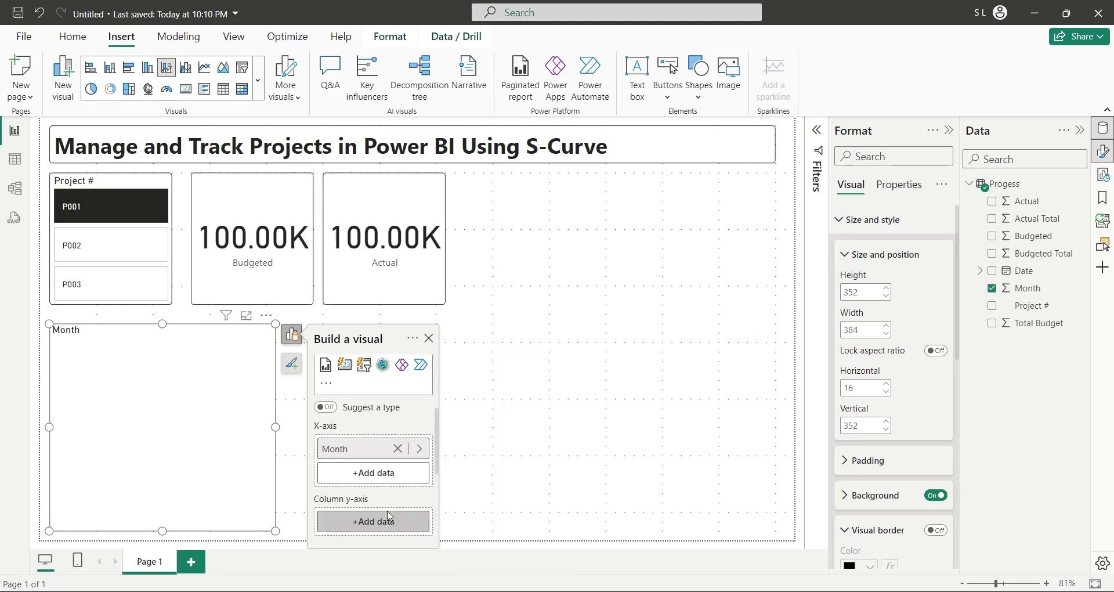
pyautogui.click(384, 479)
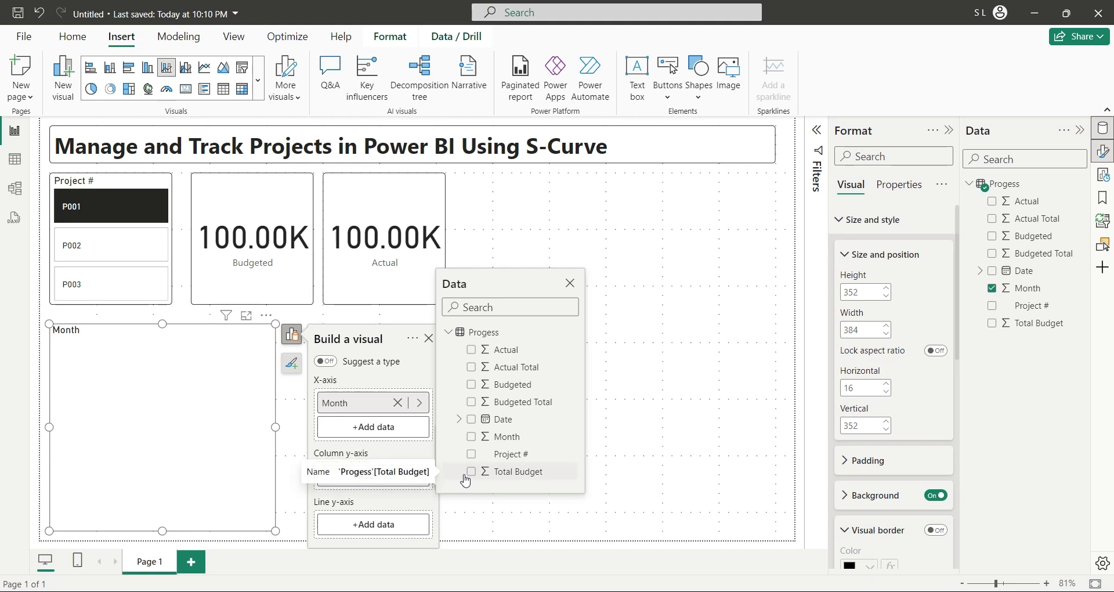
pyautogui.click(470, 391)
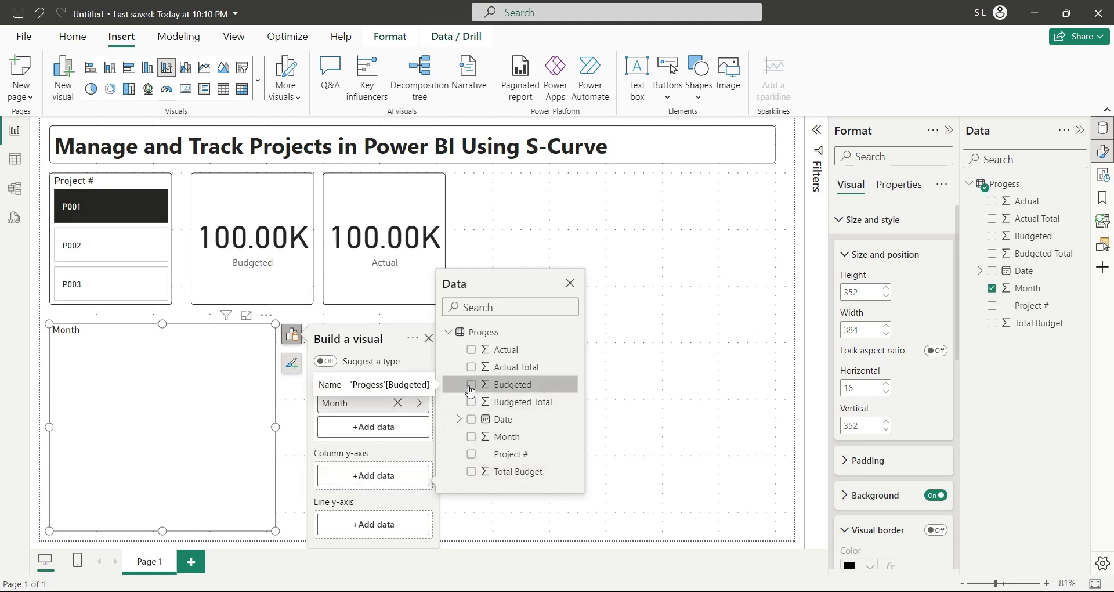
pyautogui.click(470, 391)
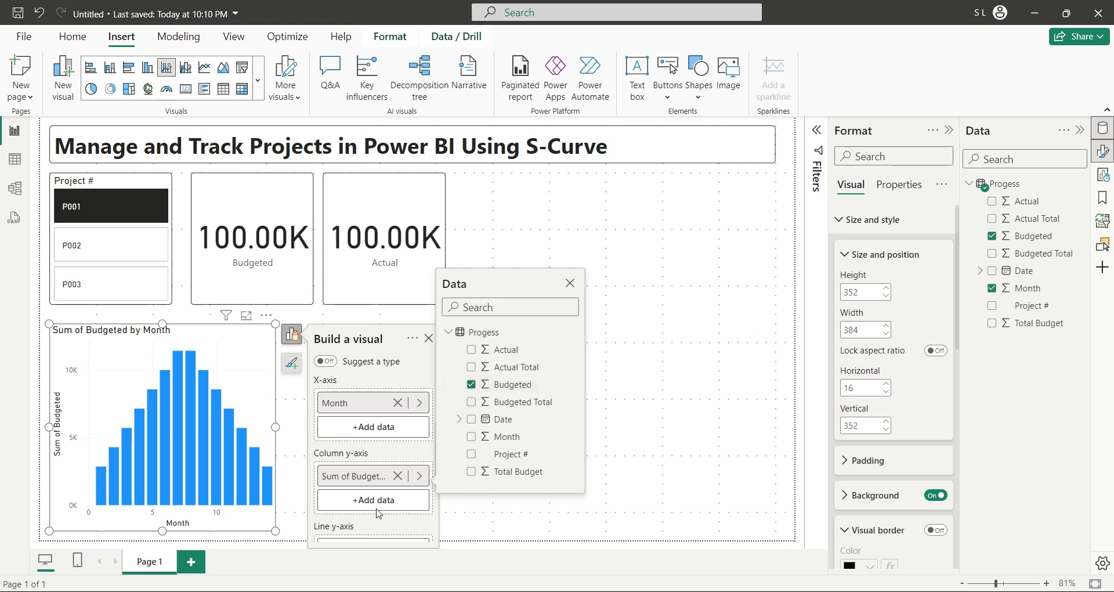
# - Rename the combo chart's column y-axis field to "Budgeted"
pyautogui.doubleClick(353, 475)
pyautogui.moveTo(323, 476); pyautogui.dragTo(355, 480)
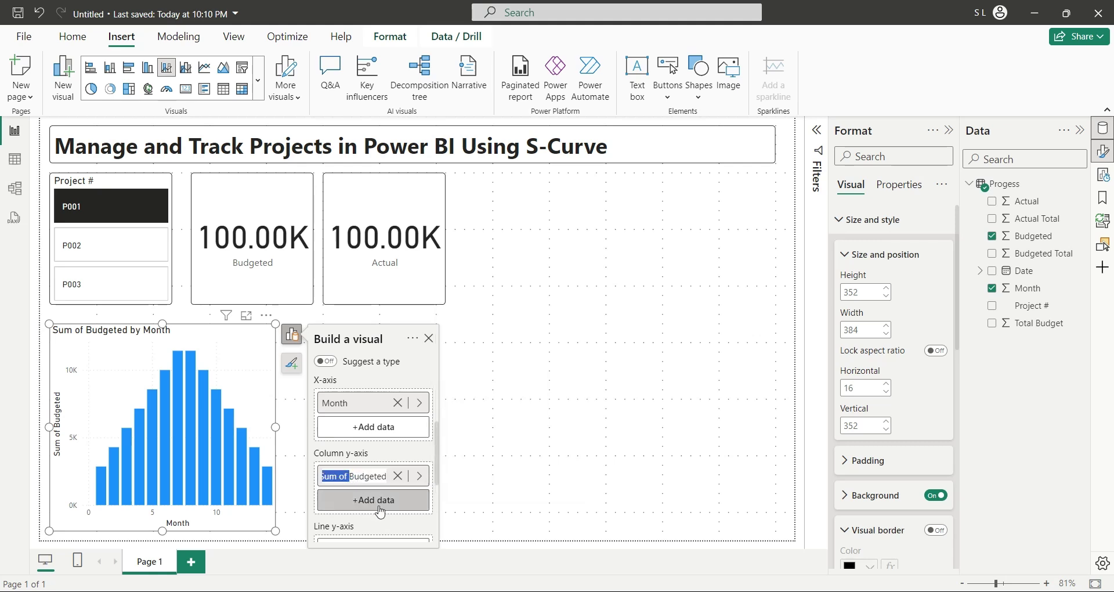
pyautogui.press('BackSpace')
pyautogui.press('Return')
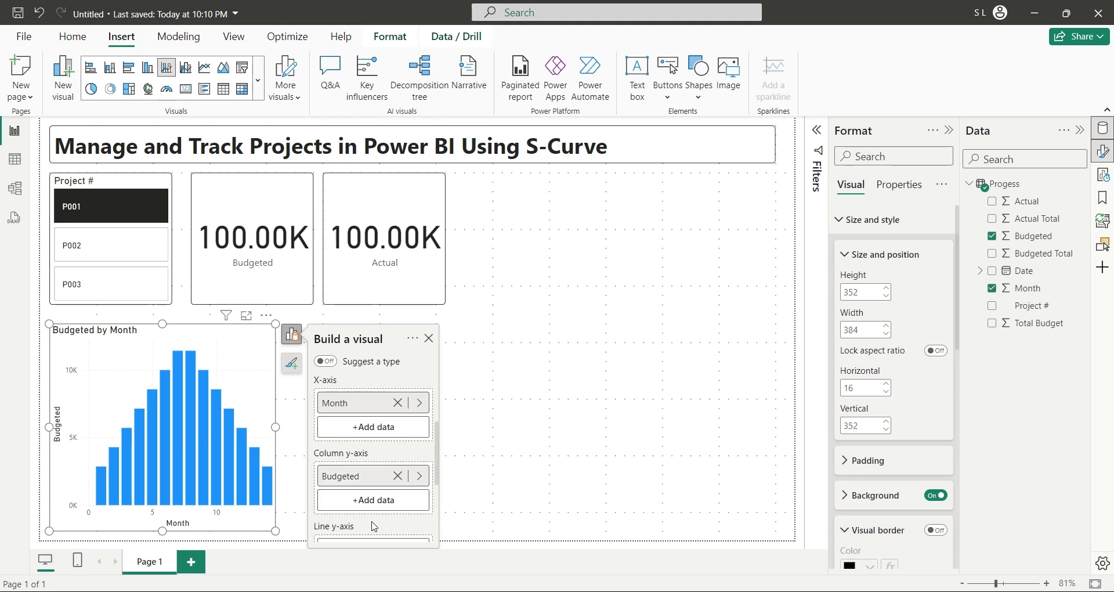
# - Add the Budgeted Total field to the combo chart's line y-axis
pyautogui.scroll(-1, 375, 527)
pyautogui.click(365, 520)
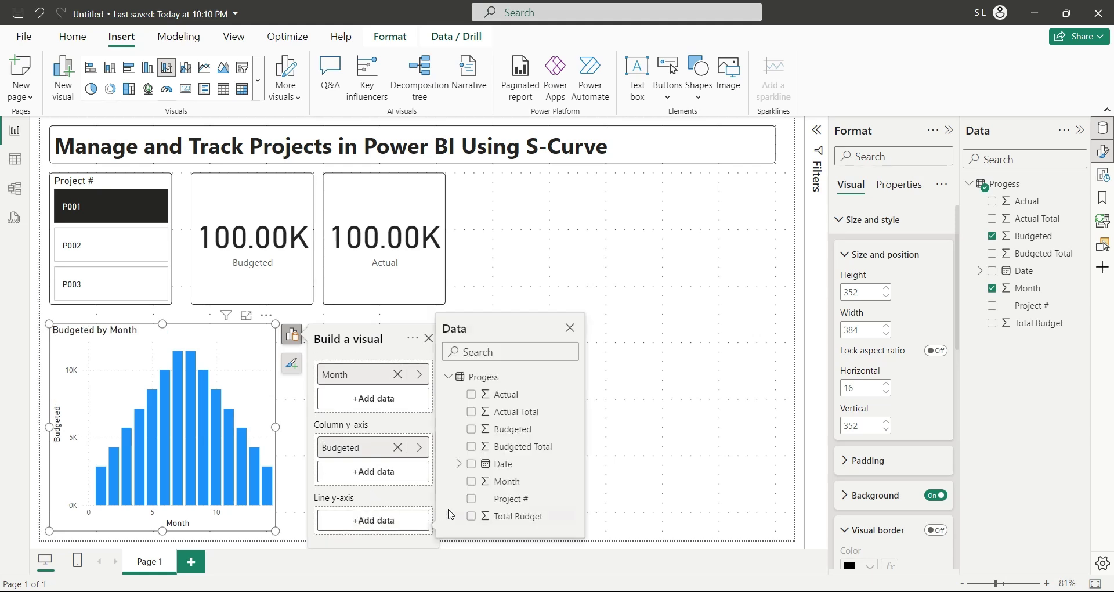
pyautogui.click(470, 447)
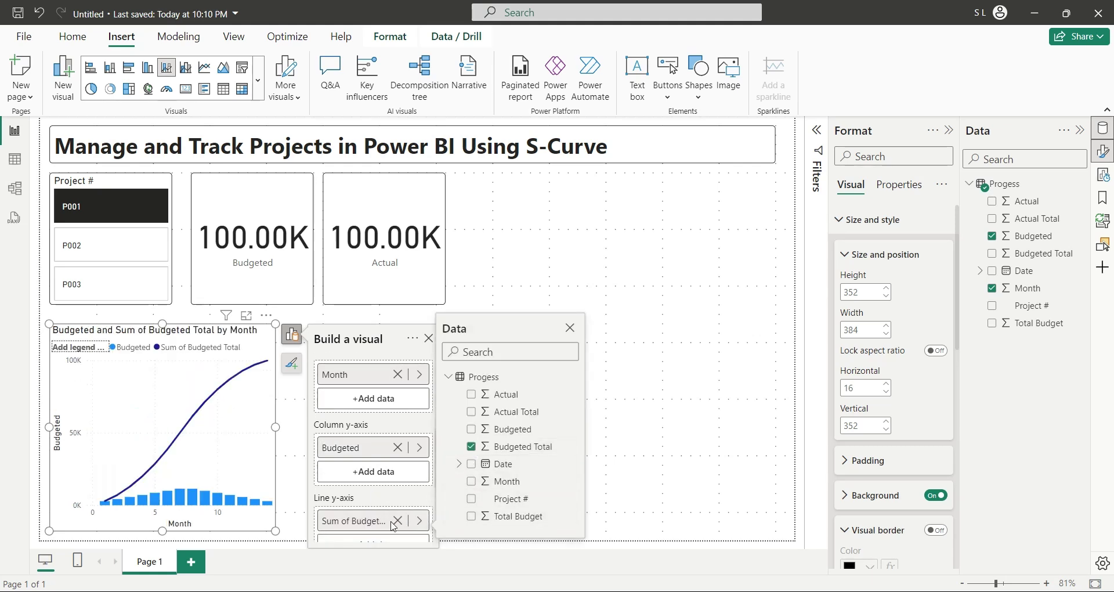
# - Rename the combo chart's line y-axis field to "Budgeted Total"
pyautogui.click(355, 522)
pyautogui.click(361, 522)
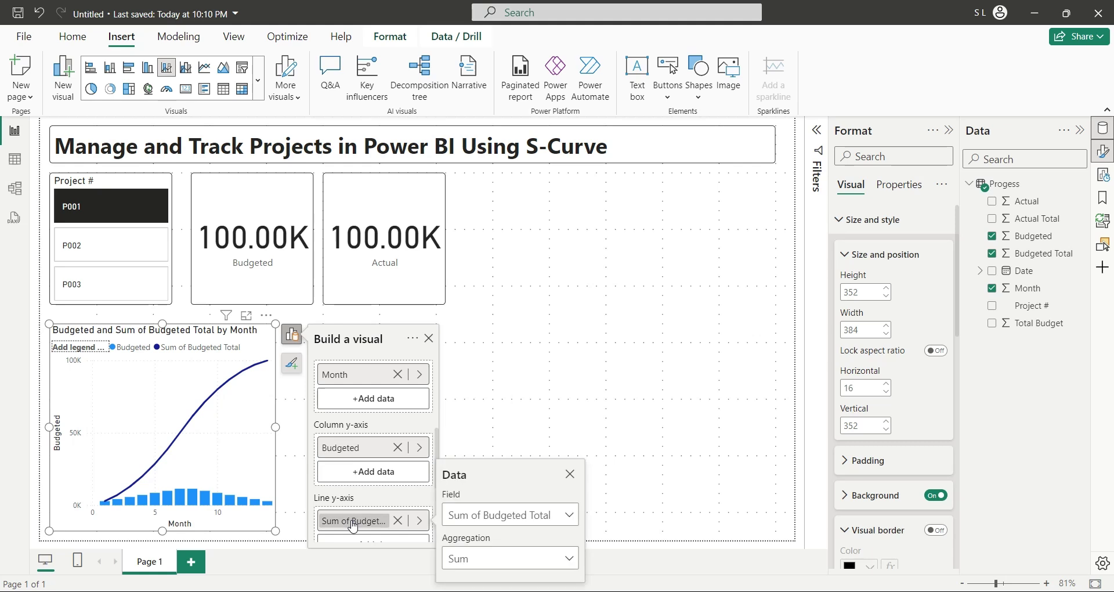
pyautogui.doubleClick(336, 521)
pyautogui.press('Home')
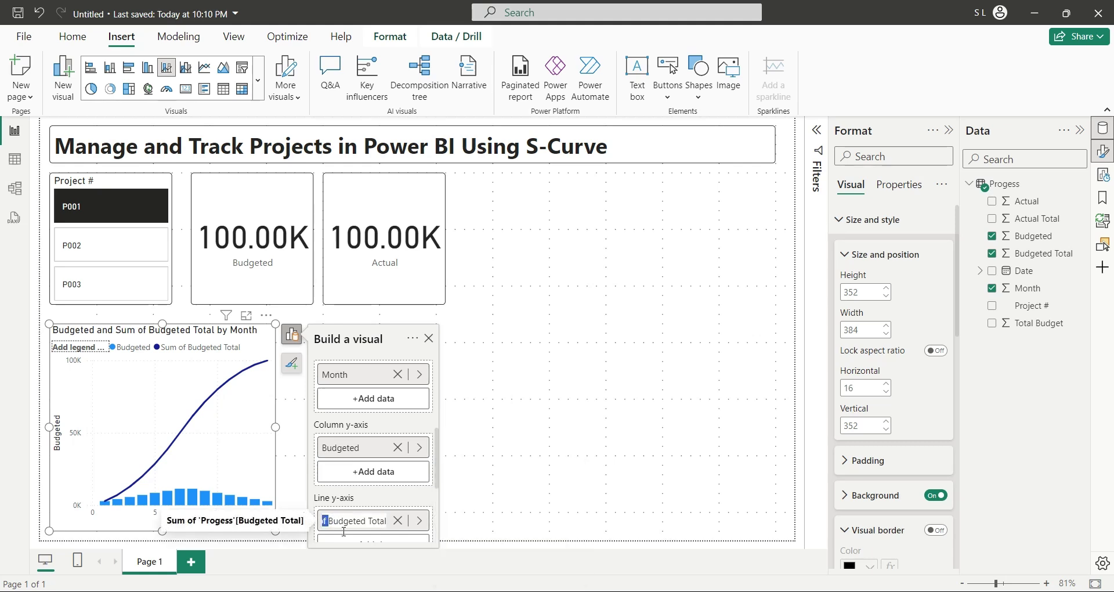
pyautogui.press('Delete')
pyautogui.press('Delete')
pyautogui.press('Delete')
pyautogui.press('Delete')
pyautogui.press('Delete')
pyautogui.press('Delete')
pyautogui.press('Delete')
pyautogui.press('Return')
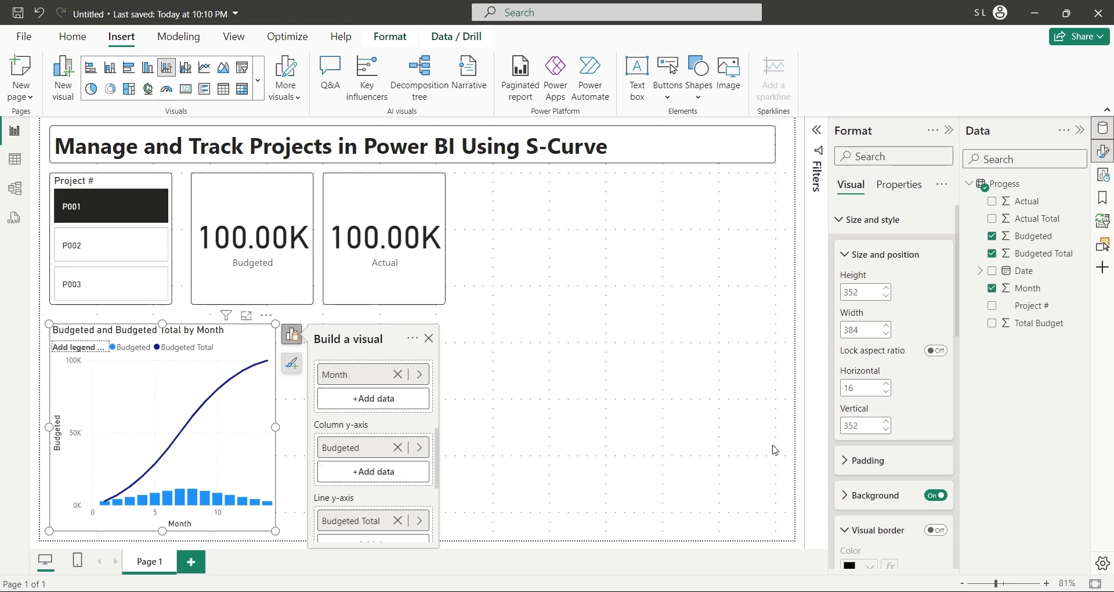
# - Turn on the secondary y-axis values for the Budgeted and Budgeted Total combo chart
pyautogui.moveTo(959, 316); pyautogui.dragTo(968, 555)
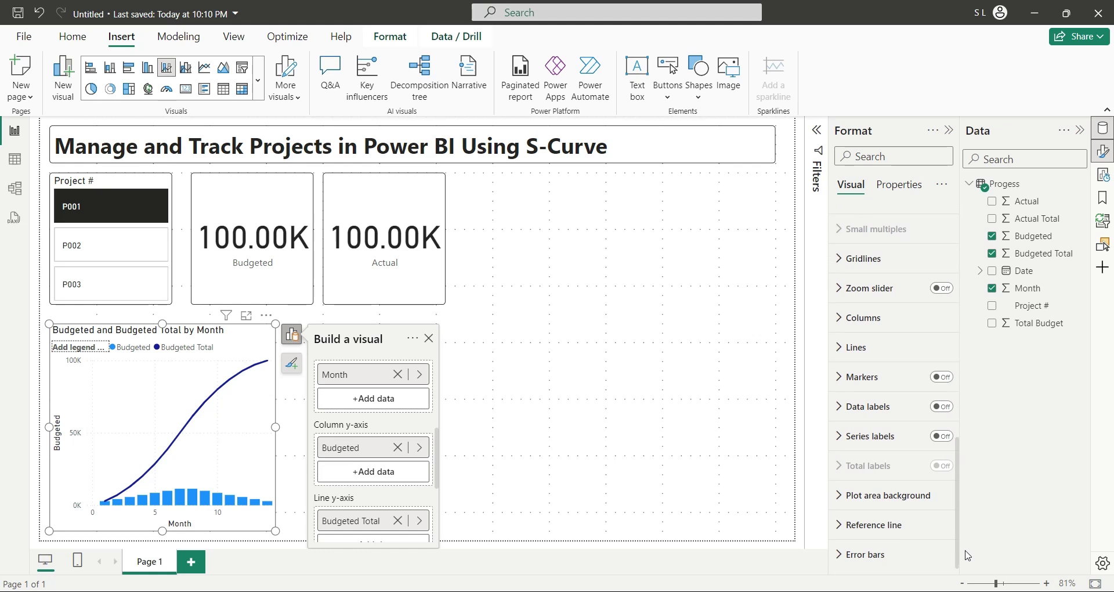
pyautogui.scroll(5, 917, 464)
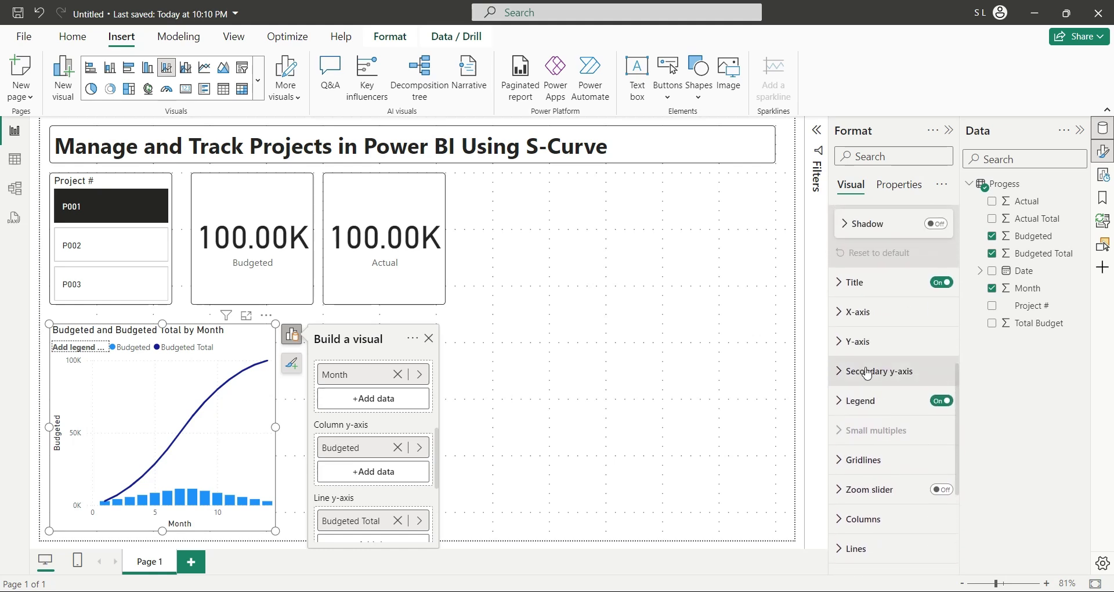
pyautogui.click(867, 374)
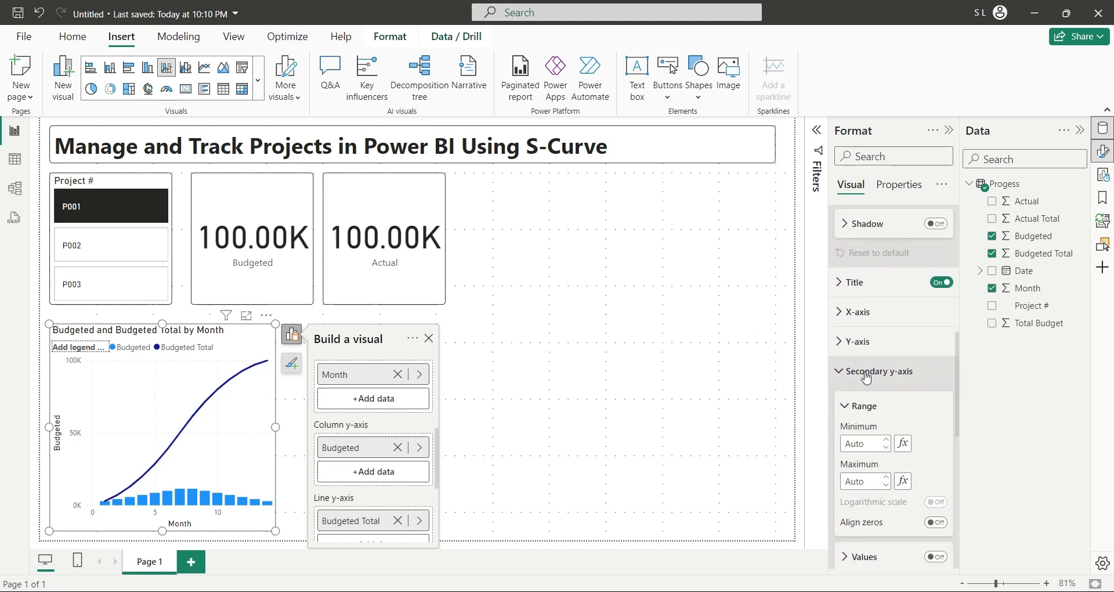
pyautogui.scroll(-1, 867, 379)
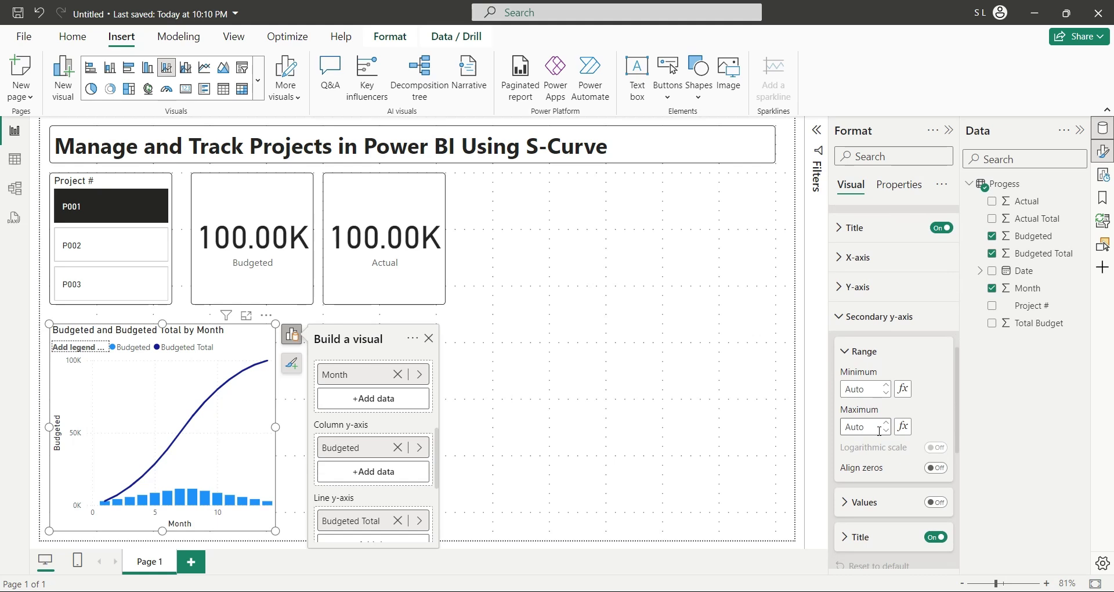
pyautogui.scroll(1, 879, 431)
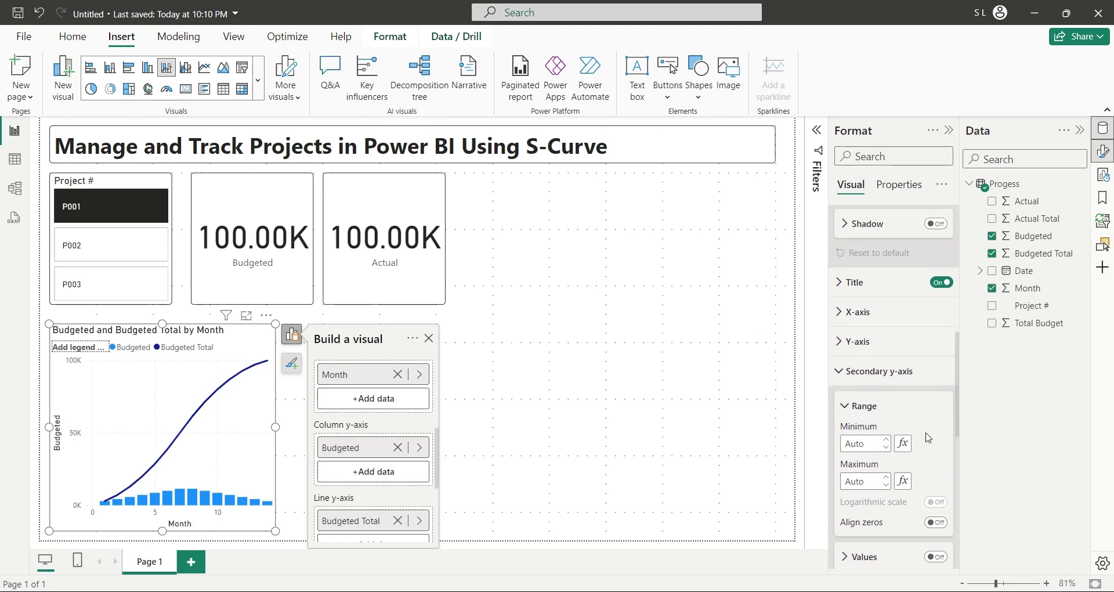
pyautogui.scroll(-1, 928, 437)
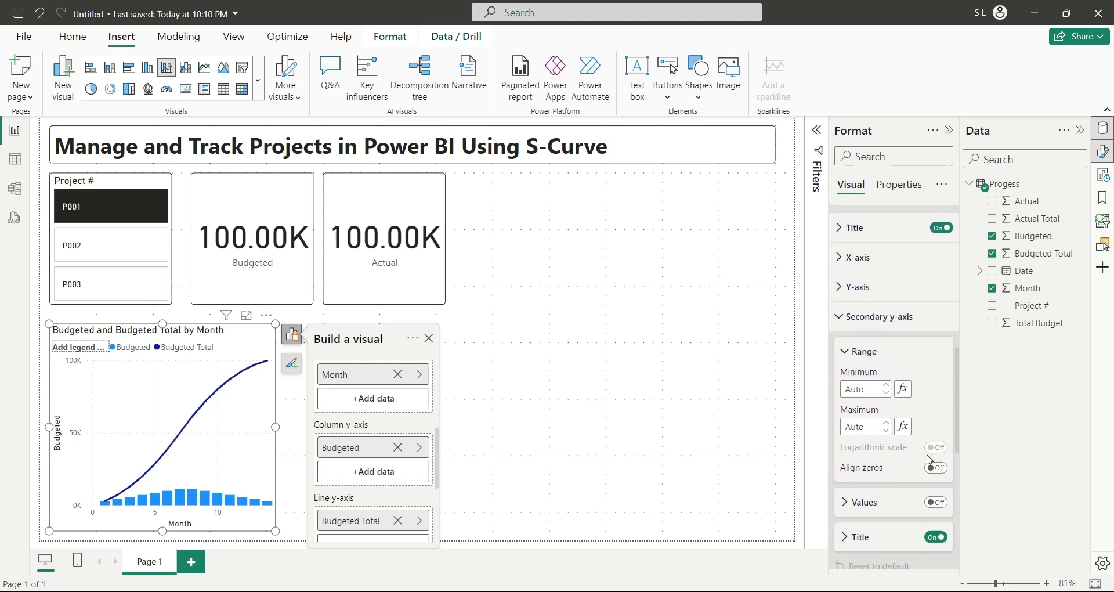
pyautogui.click(936, 502)
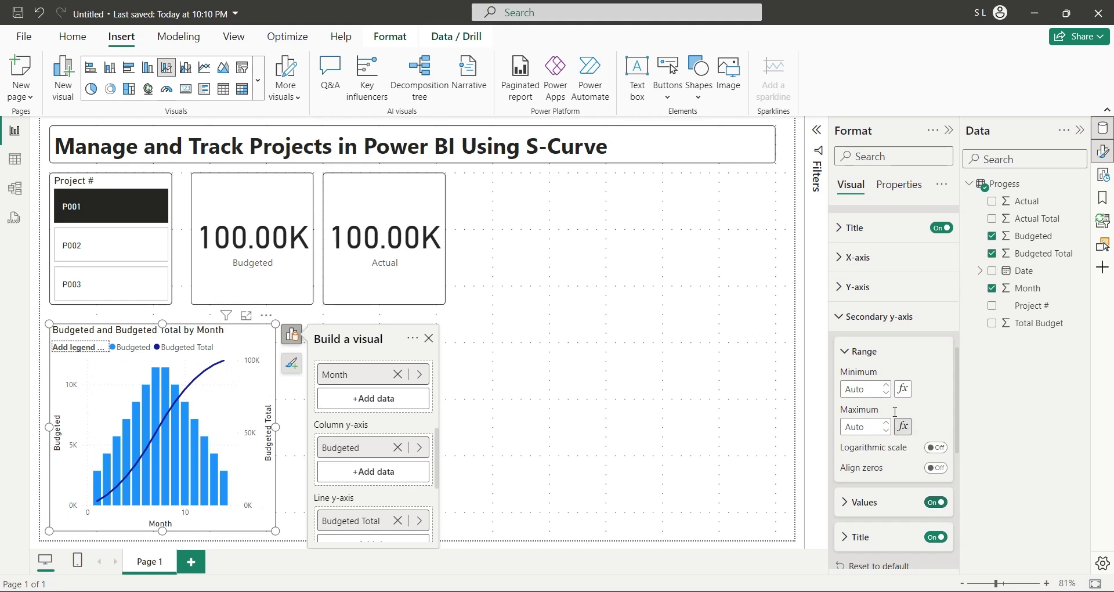
pyautogui.click(879, 317)
# - Turn on the Budgeted combo chart's visual border and set its rounded corners to 5 px
pyautogui.scroll(5, 878, 503)
pyautogui.scroll(2, 877, 502)
pyautogui.click(936, 423)
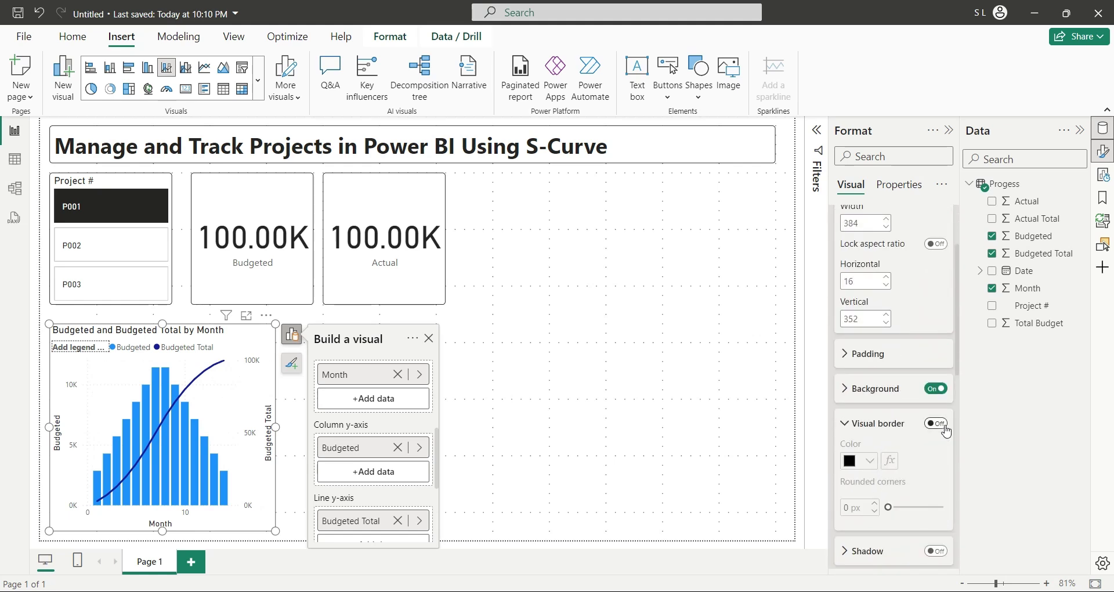
pyautogui.click(875, 500)
pyautogui.click(876, 500)
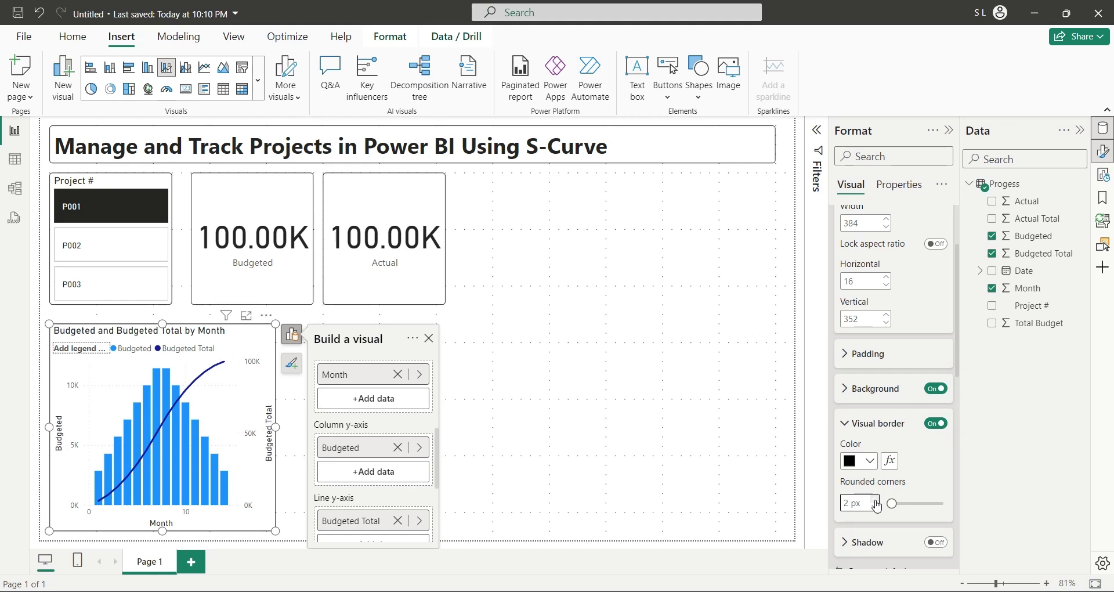
pyautogui.click(876, 501)
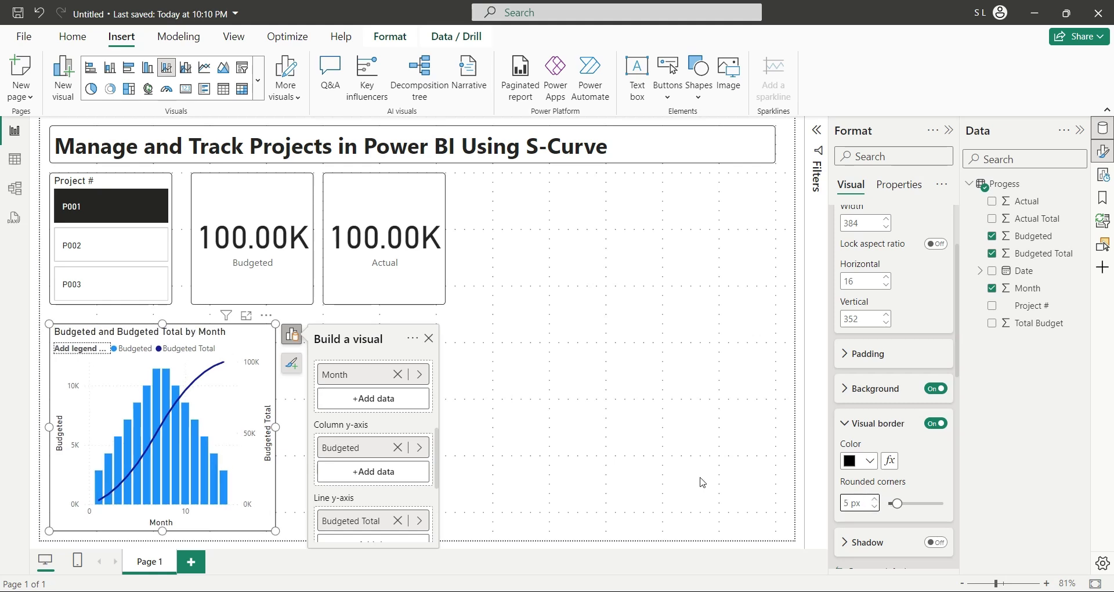
# - Duplicate the Budgeted combo chart and place the copy directly beside the original
pyautogui.click(473, 430)
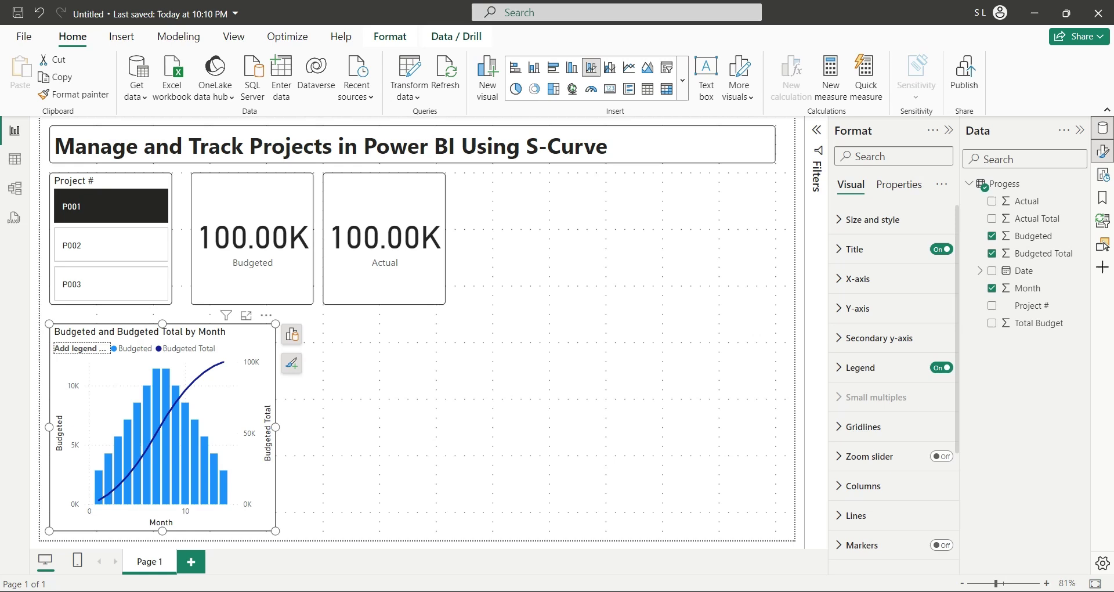
pyautogui.hotkey('ctrl', 'c')
pyautogui.hotkey('ctrl', 'v')
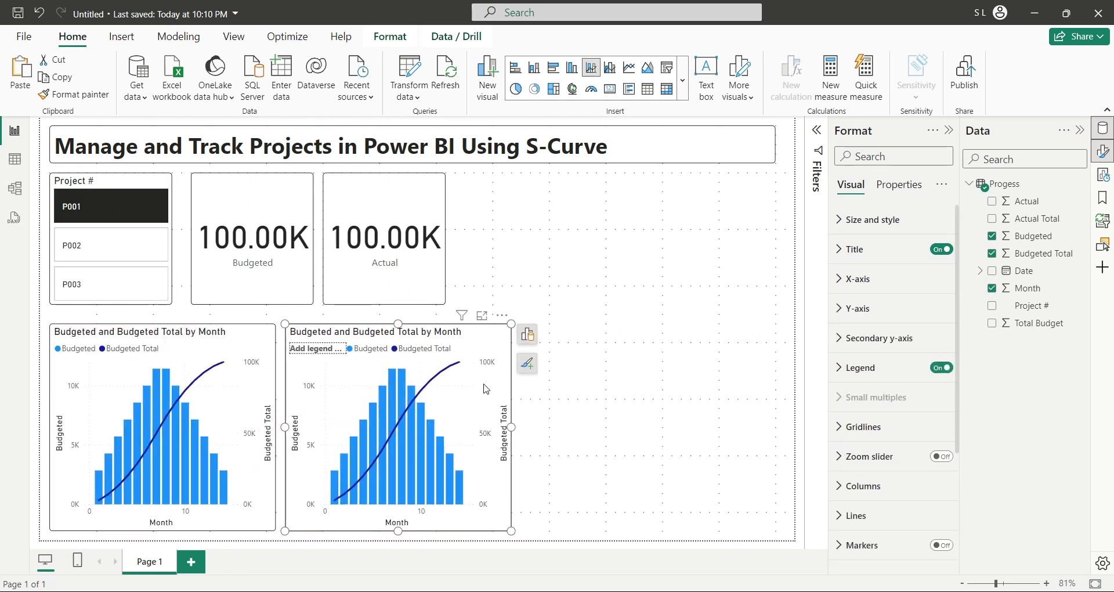
# - Replace the copied chart's column y-axis field with Actual and rename it to "Actual"
pyautogui.click(526, 335)
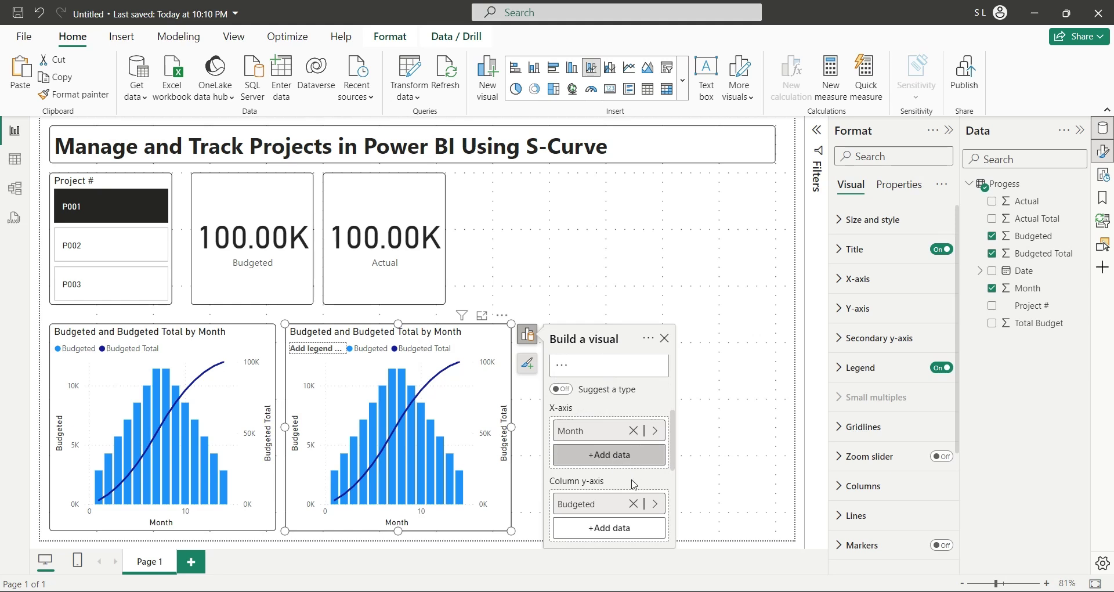
pyautogui.click(653, 504)
pyautogui.click(742, 498)
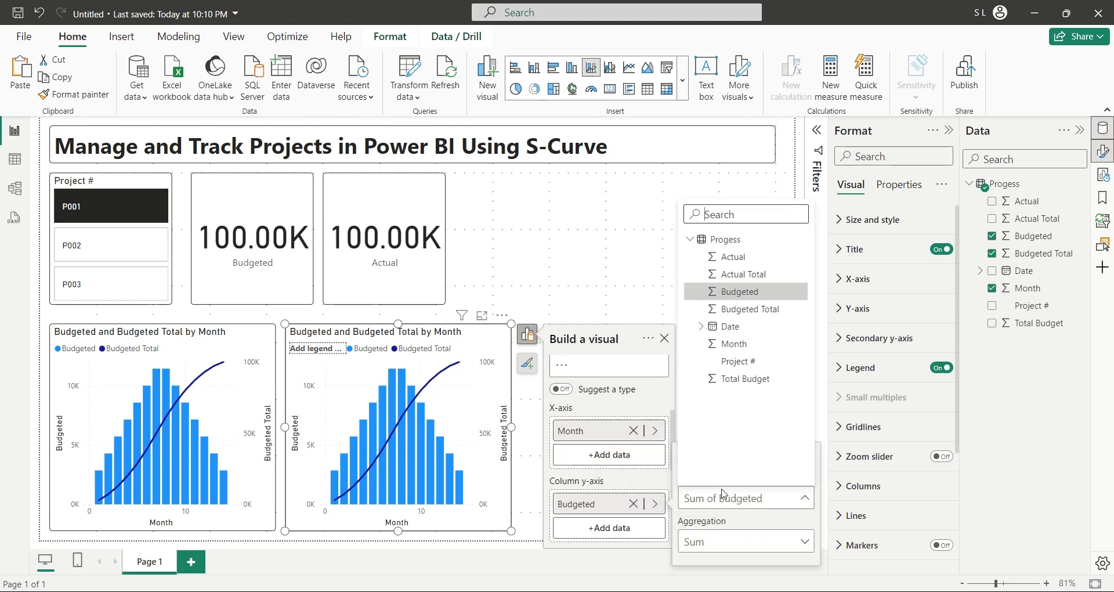
pyautogui.click(734, 257)
pyautogui.doubleClick(585, 509)
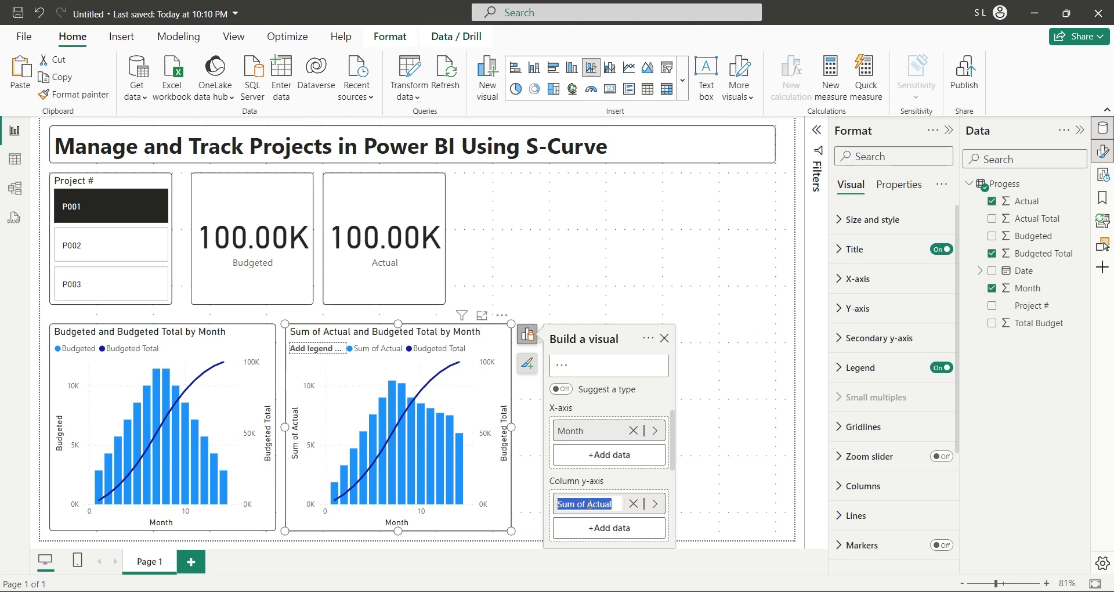
pyautogui.moveTo(585, 509); pyautogui.dragTo(558, 505)
pyautogui.press('BackSpace')
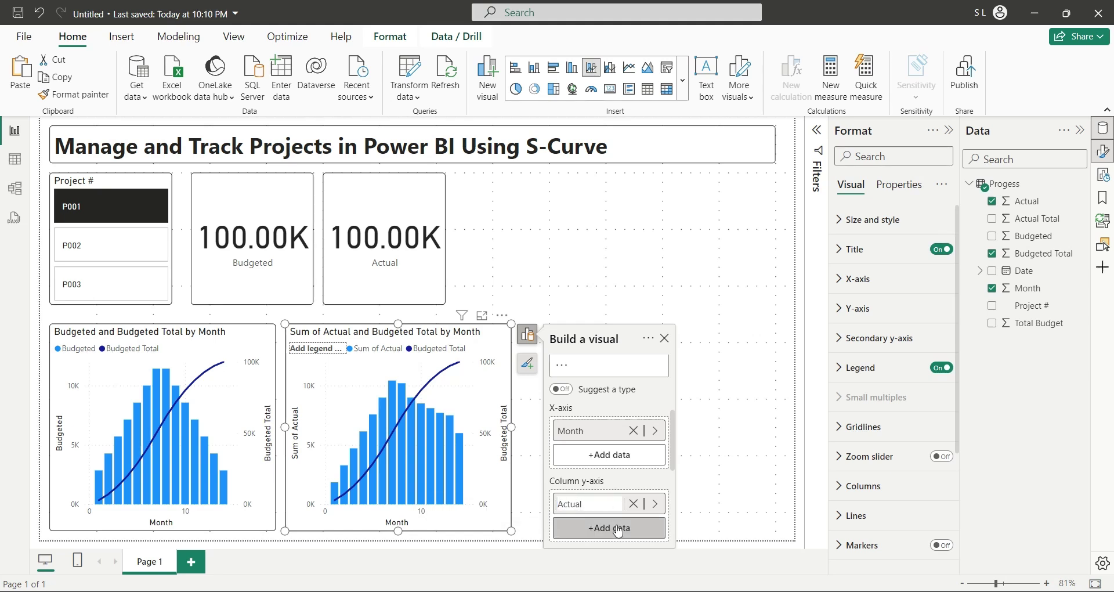
pyautogui.press('Return')
# - Replace the copied chart's line y-axis field with Actual Total and rename it to "Actual Total"
pyautogui.scroll(-2, 609, 511)
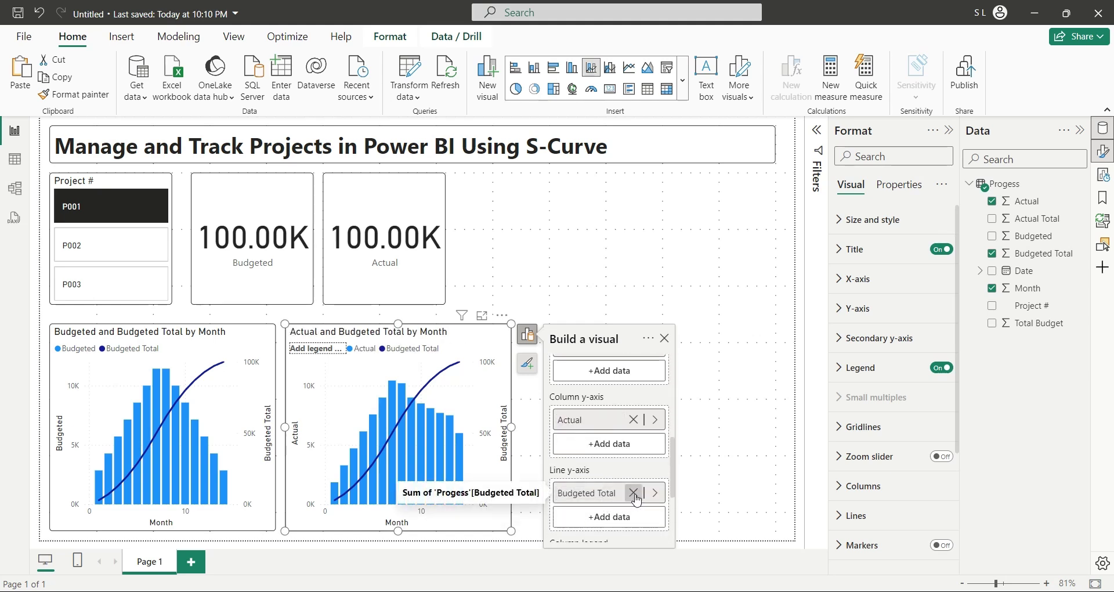
pyautogui.click(656, 493)
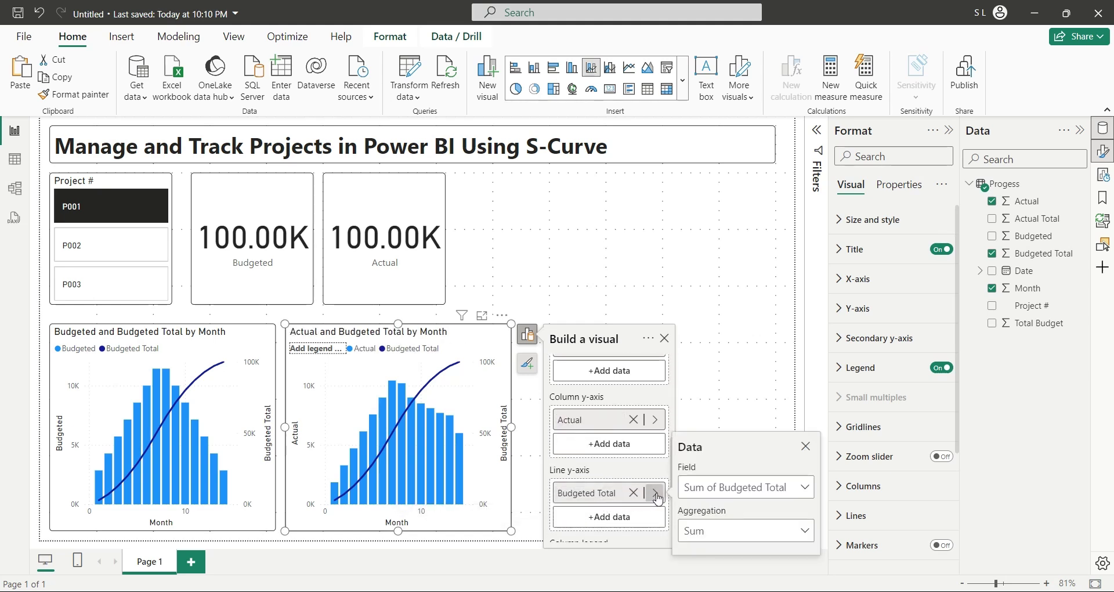
pyautogui.click(747, 487)
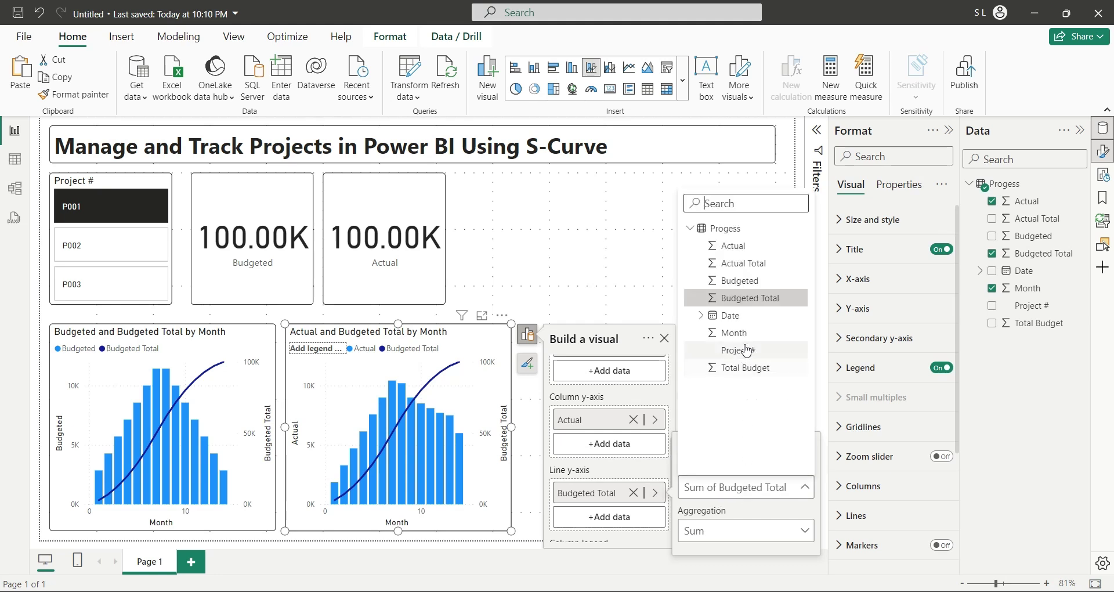
pyautogui.click(743, 268)
pyautogui.doubleClick(590, 493)
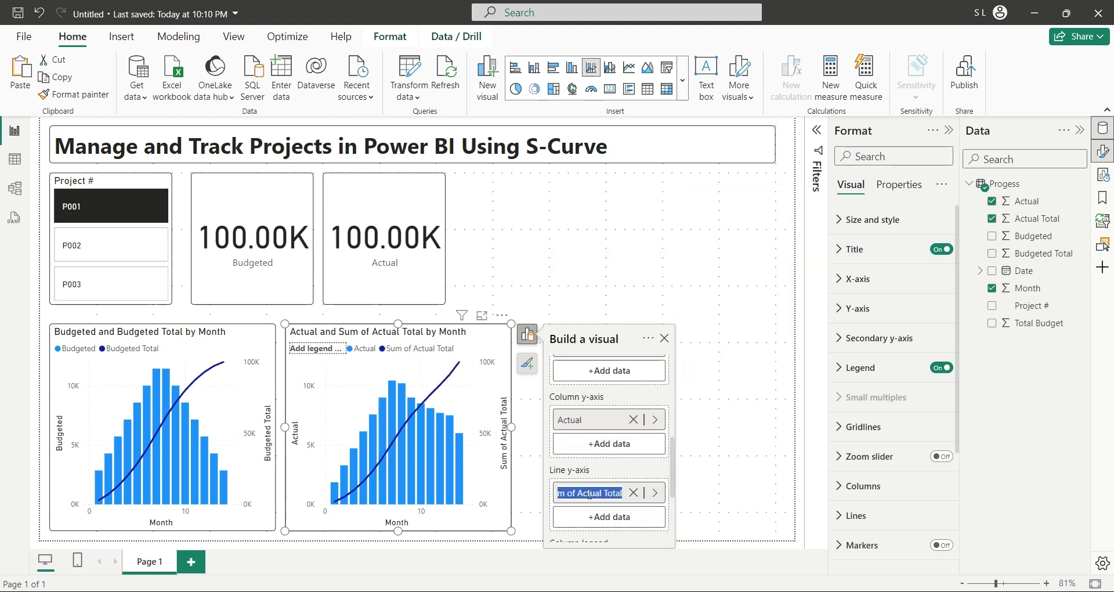
pyautogui.moveTo(578, 493); pyautogui.dragTo(557, 493)
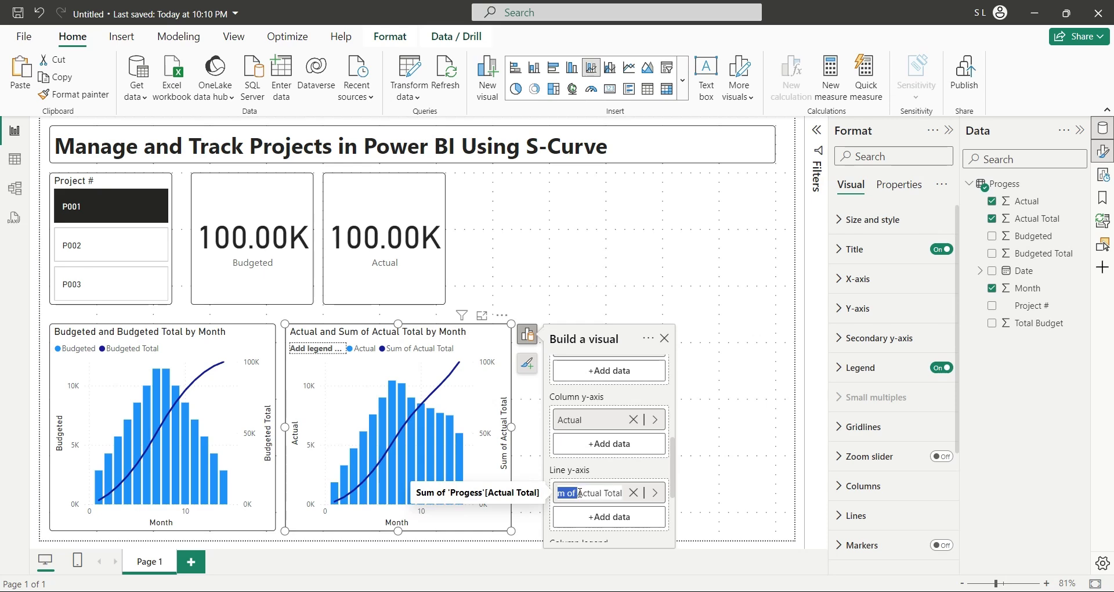
pyautogui.press('Delete')
pyautogui.press('Return')
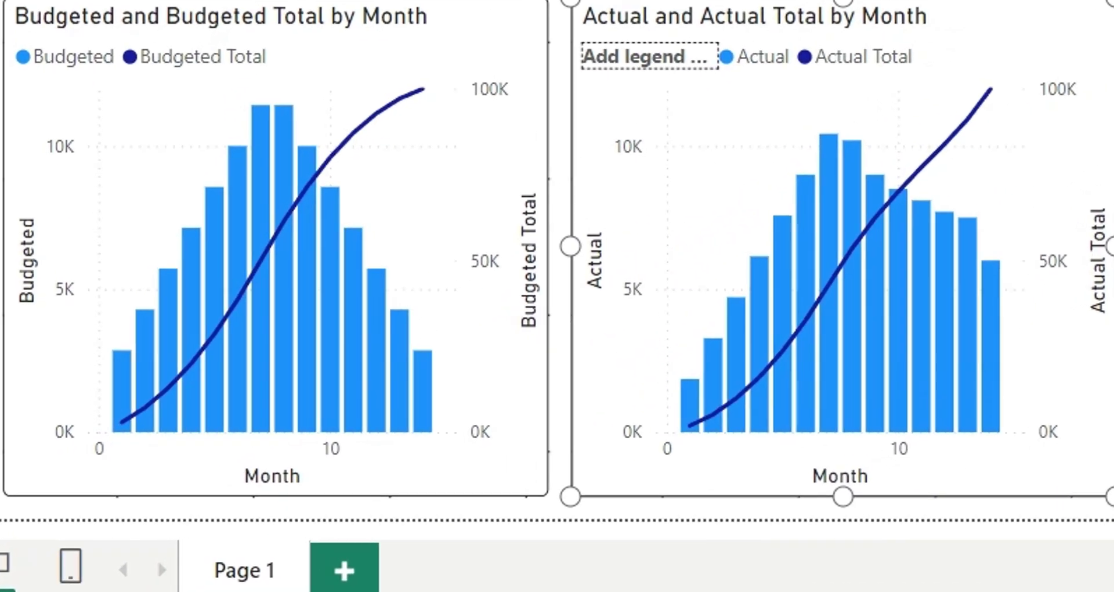
pyautogui.press('Escape')
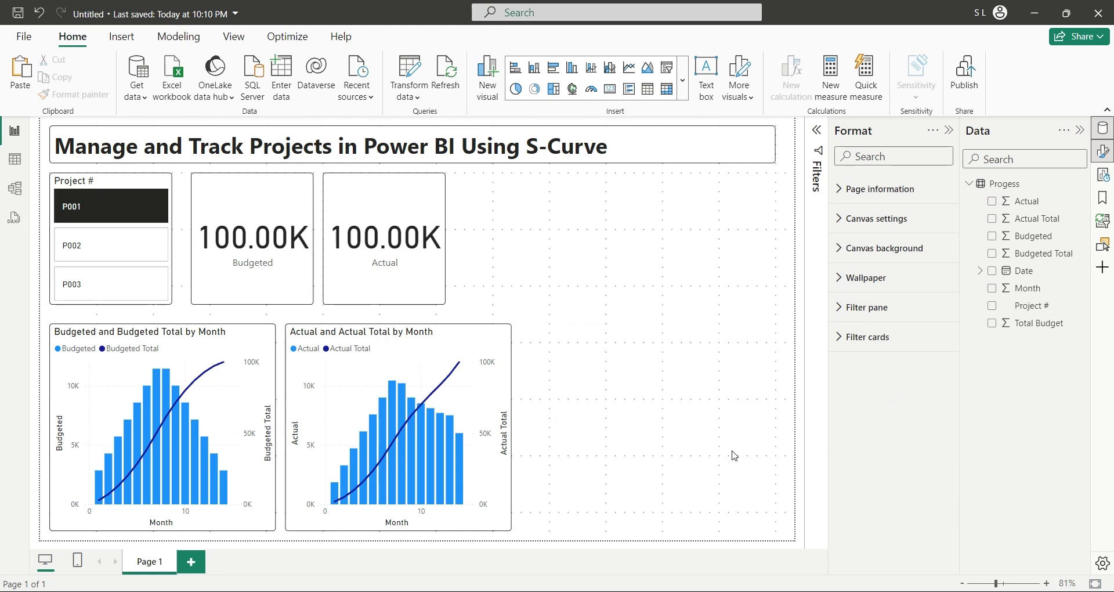
# - Duplicate the Actual combo chart and arrange the three charts at equal widths across the lower part of the page
pyautogui.click(490, 511)
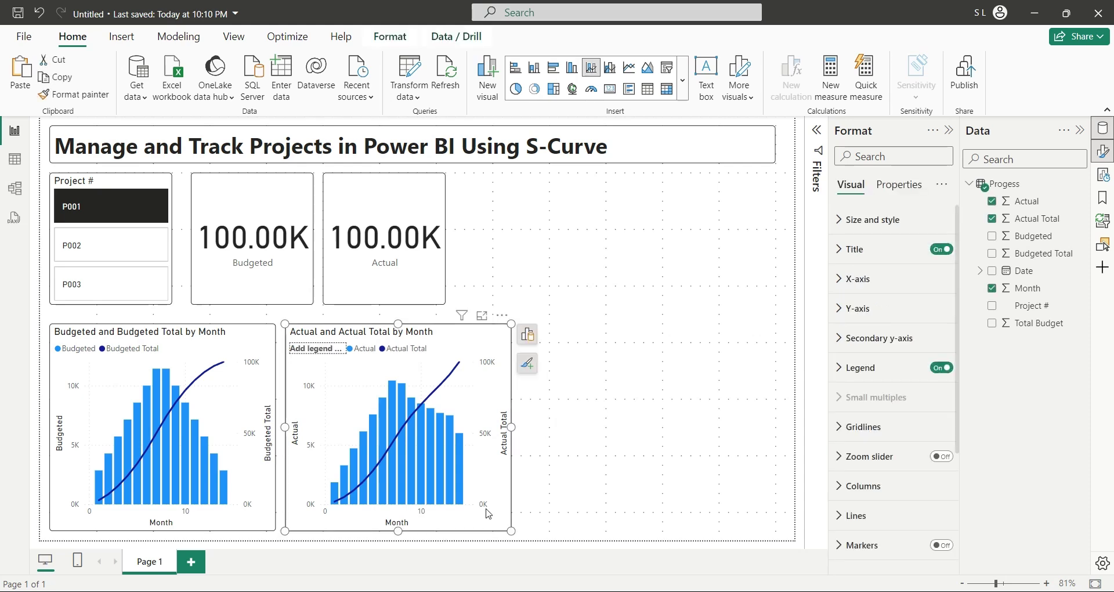
pyautogui.hotkey('ctrl', 'c')
pyautogui.hotkey('ctrl', 'v')
pyautogui.moveTo(696, 384); pyautogui.dragTo(771, 384)
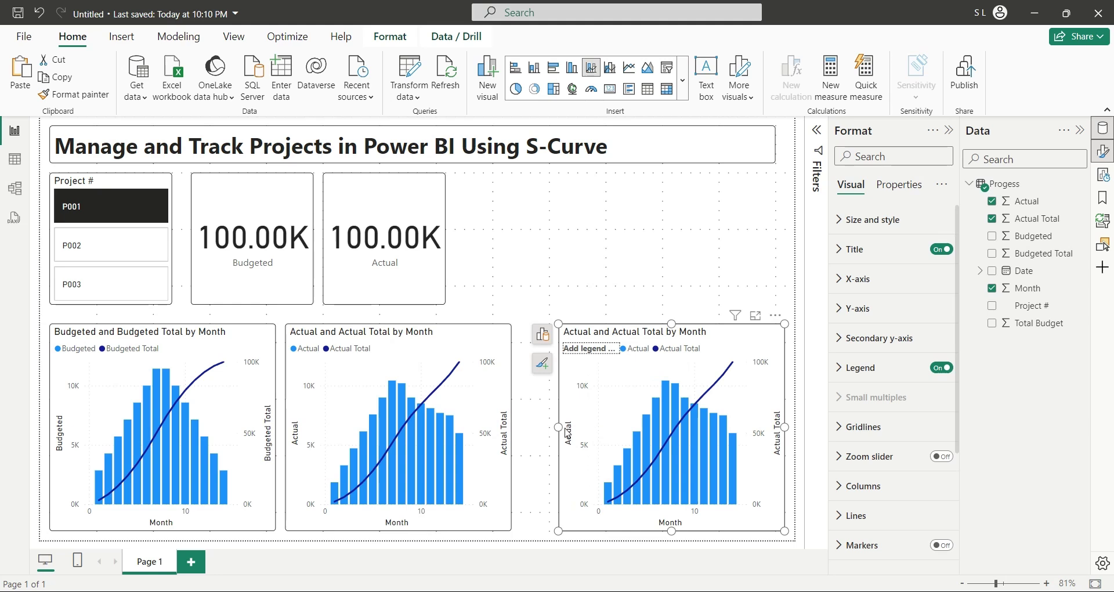
pyautogui.moveTo(568, 432); pyautogui.dragTo(552, 433)
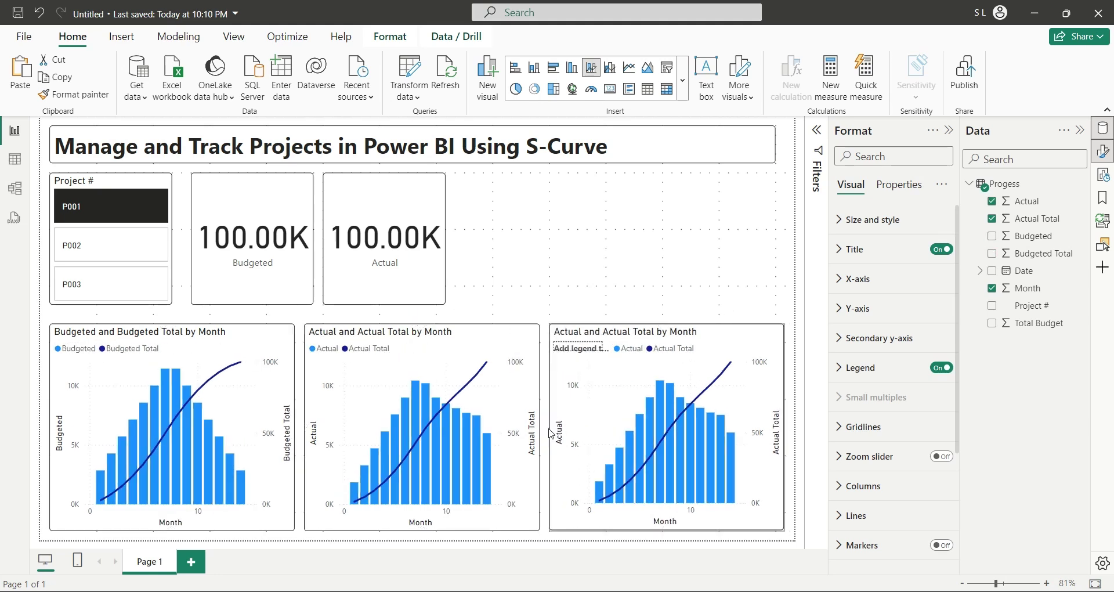
pyautogui.click(551, 432)
# - Replace the third chart's column y-axis field with Budgeted Total and rename it to "Budgeted Total"
pyautogui.click(532, 335)
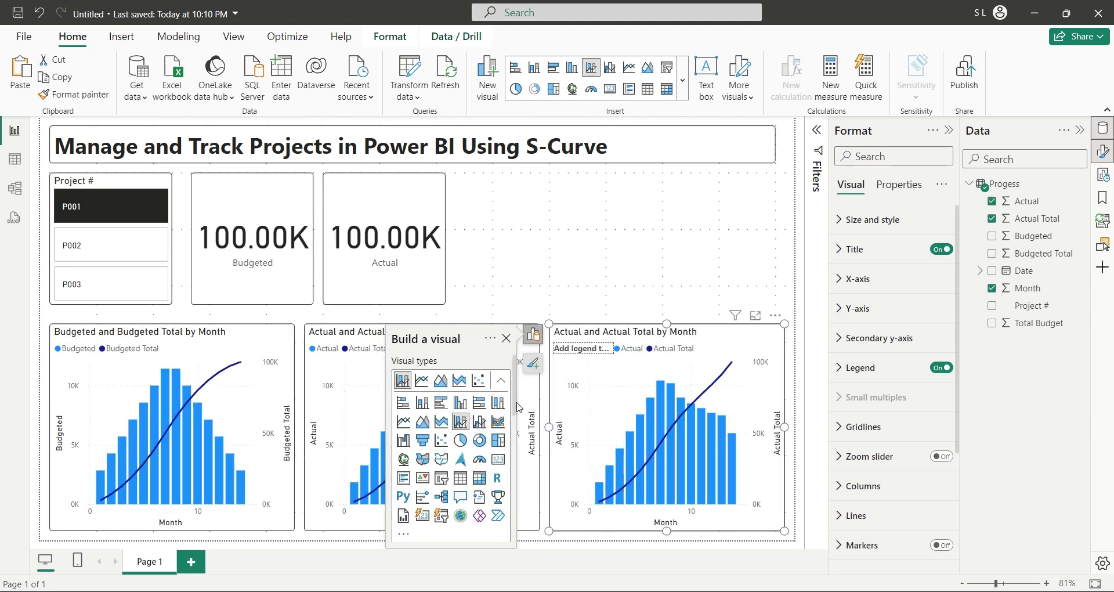
pyautogui.moveTo(519, 421); pyautogui.dragTo(518, 497)
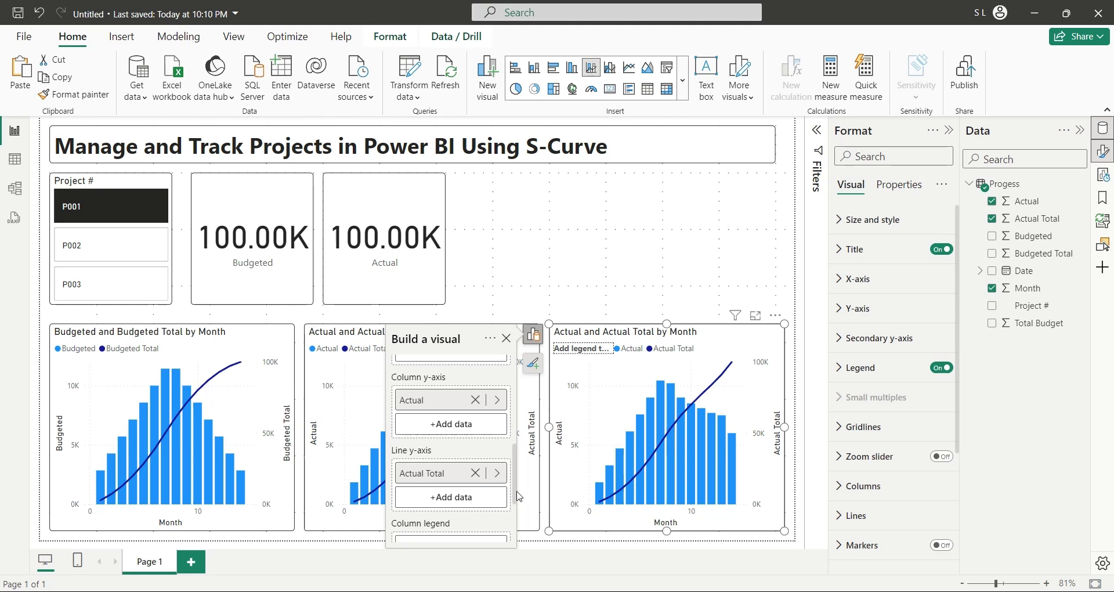
pyautogui.click(474, 400)
pyautogui.click(464, 399)
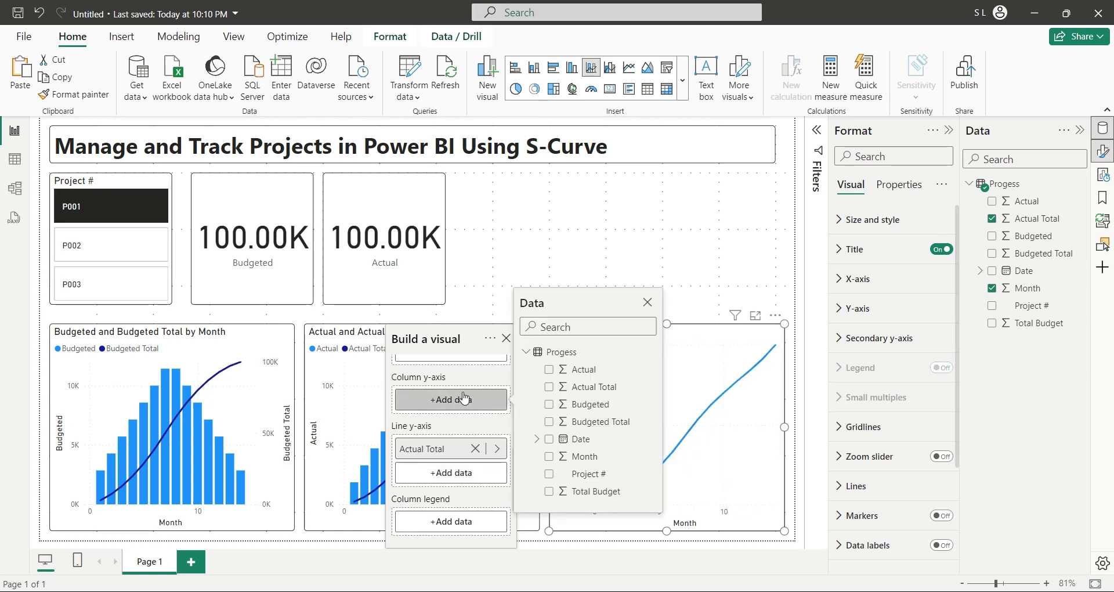
pyautogui.click(549, 422)
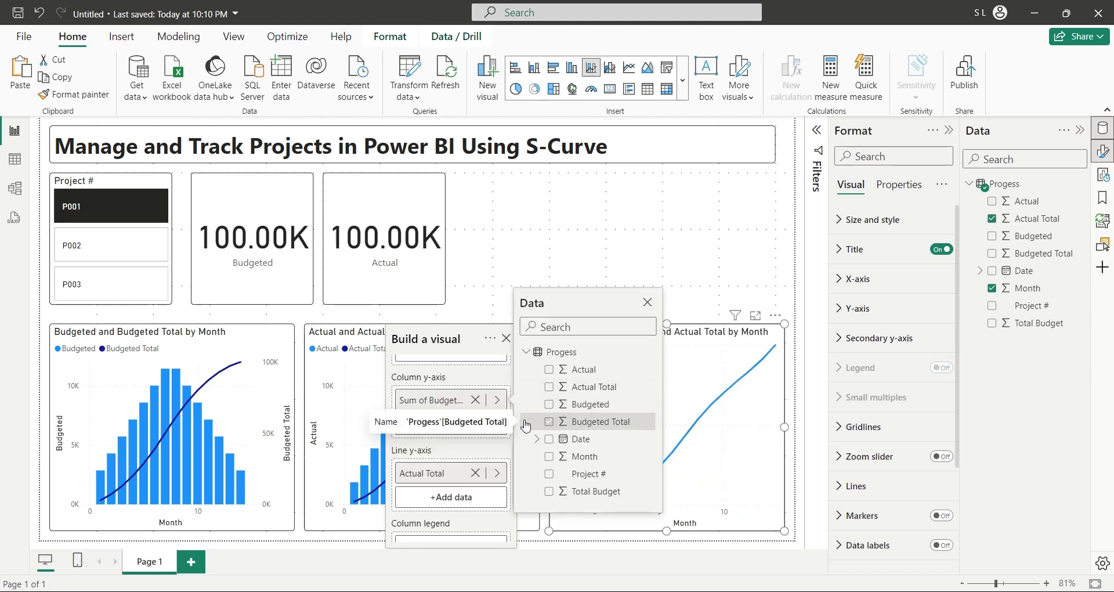
pyautogui.doubleClick(409, 400)
pyautogui.click(409, 401)
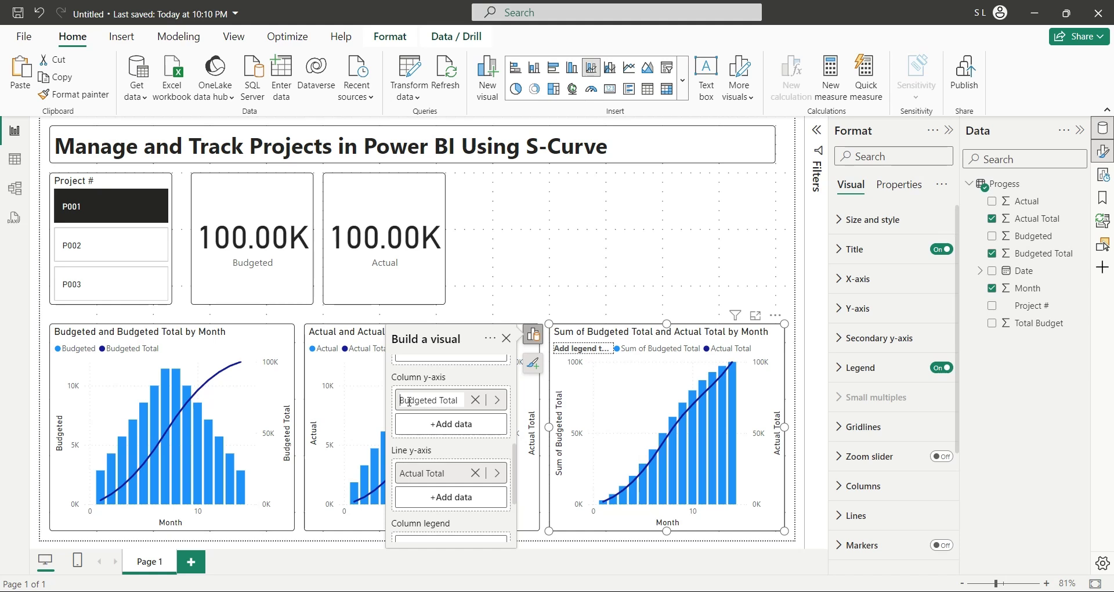
pyautogui.press('Return')
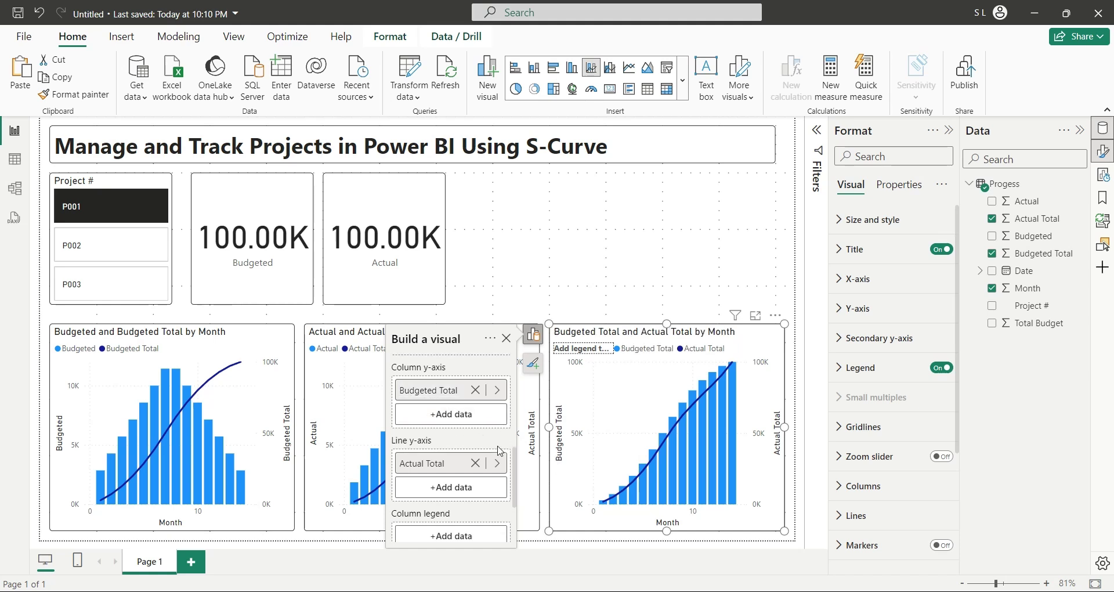
pyautogui.press('Escape')
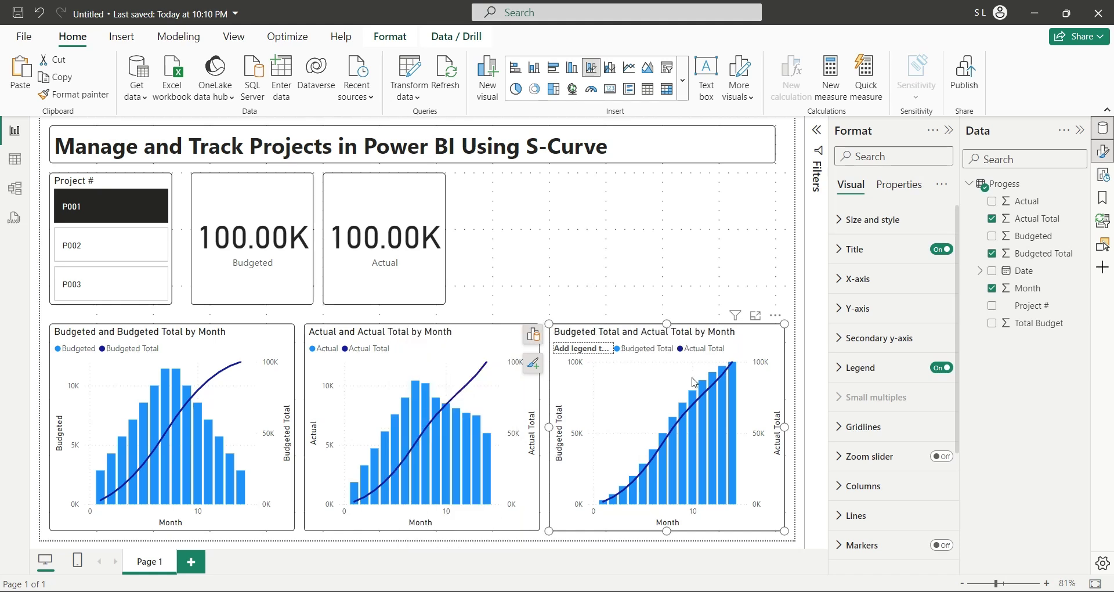
# - Convert the third chart, comparing Budgeted Total and Actual Total by month, to a line chart
pyautogui.click(629, 72)
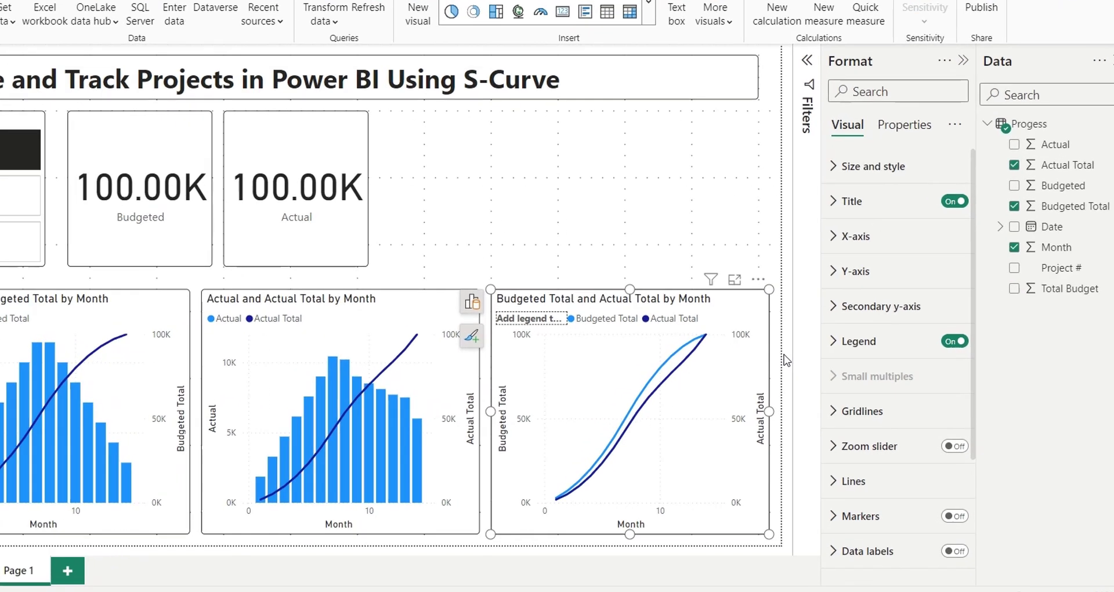
pyautogui.click(797, 379)
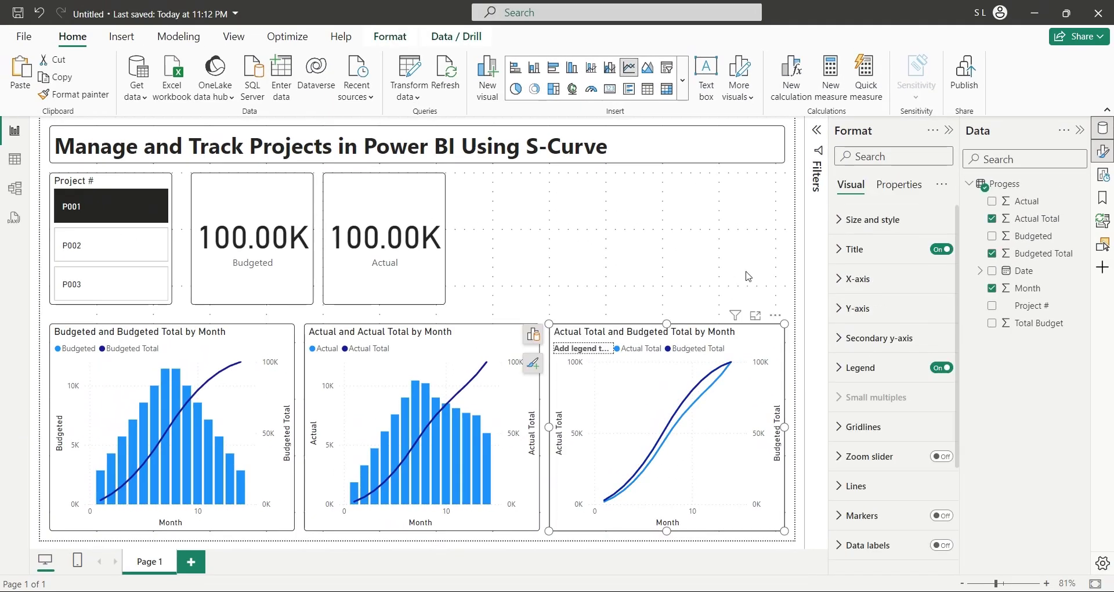
# - Duplicate the Actual card above the line chart and convert the copy to a gauge as wide as that chart
pyautogui.click(746, 273)
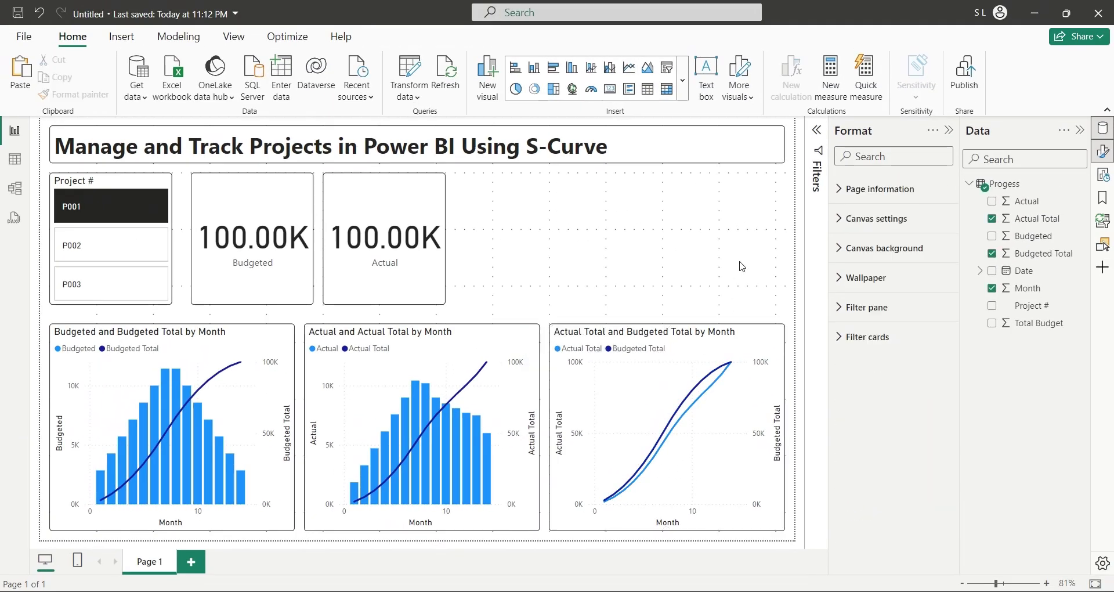
pyautogui.click(406, 293)
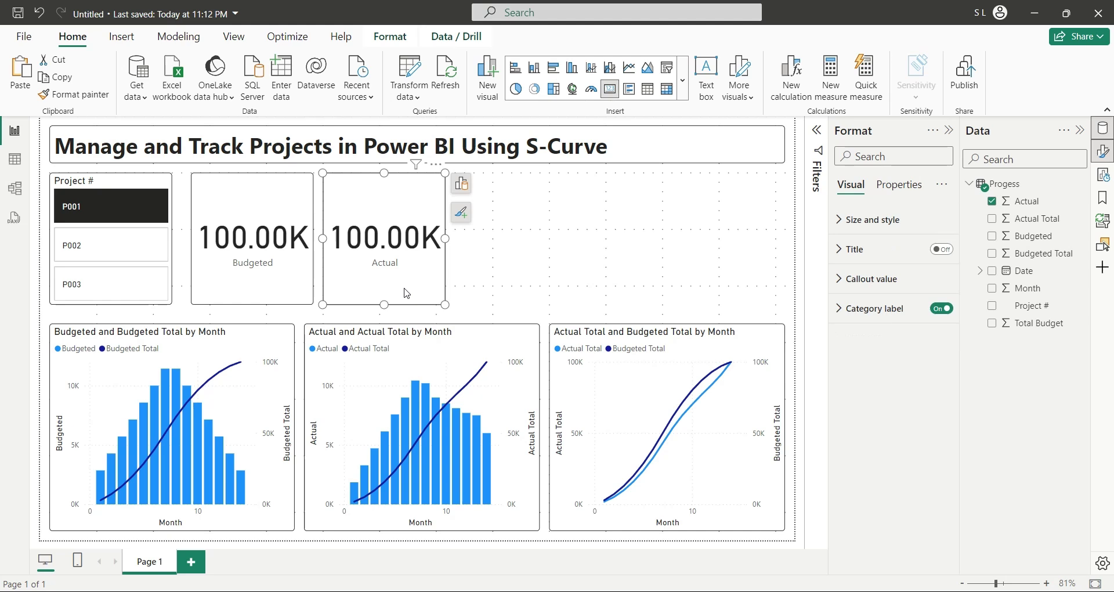
pyautogui.hotkey('ctrl', 'c')
pyautogui.hotkey('ctrl', 'v')
pyautogui.moveTo(406, 293); pyautogui.dragTo(746, 285)
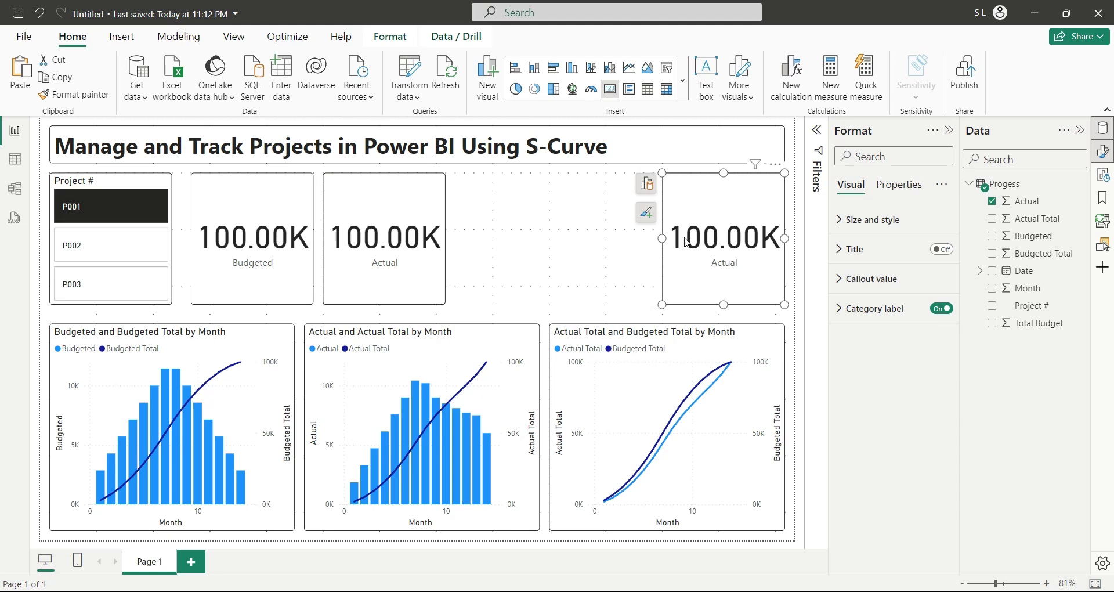
pyautogui.click(592, 89)
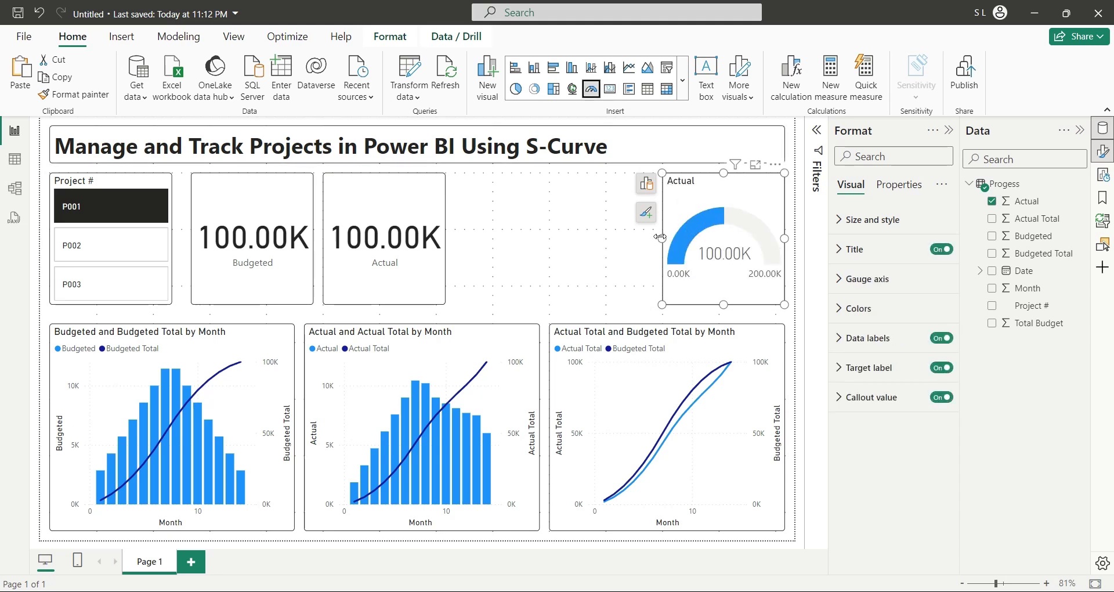
pyautogui.moveTo(661, 237); pyautogui.dragTo(552, 250)
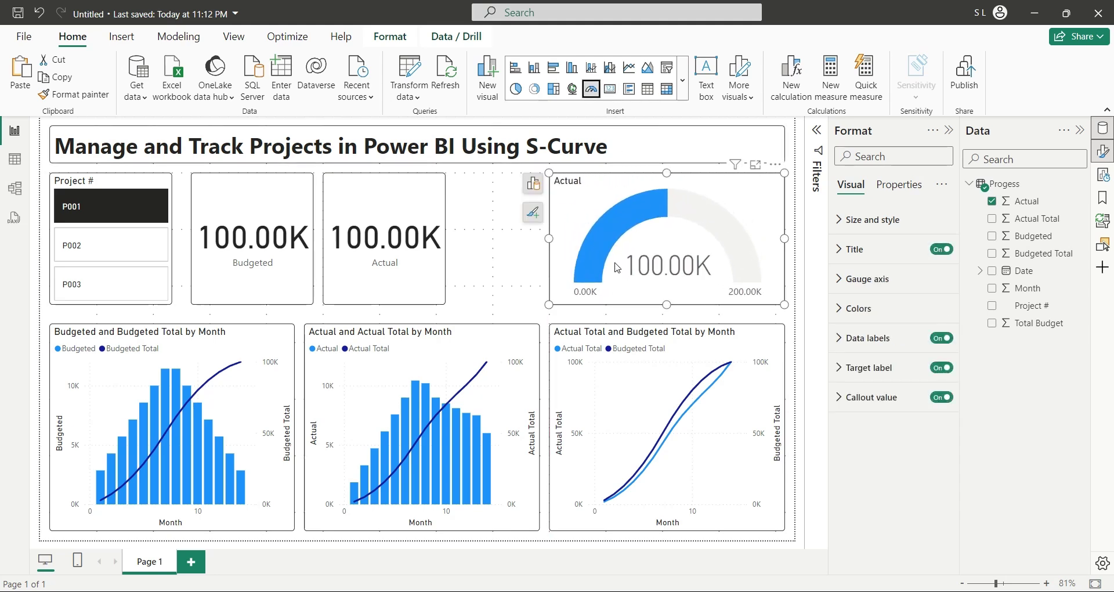
# - Add the Budgeted field as the gauge's maximum value and rename it to "Budgeted"
pyautogui.click(532, 184)
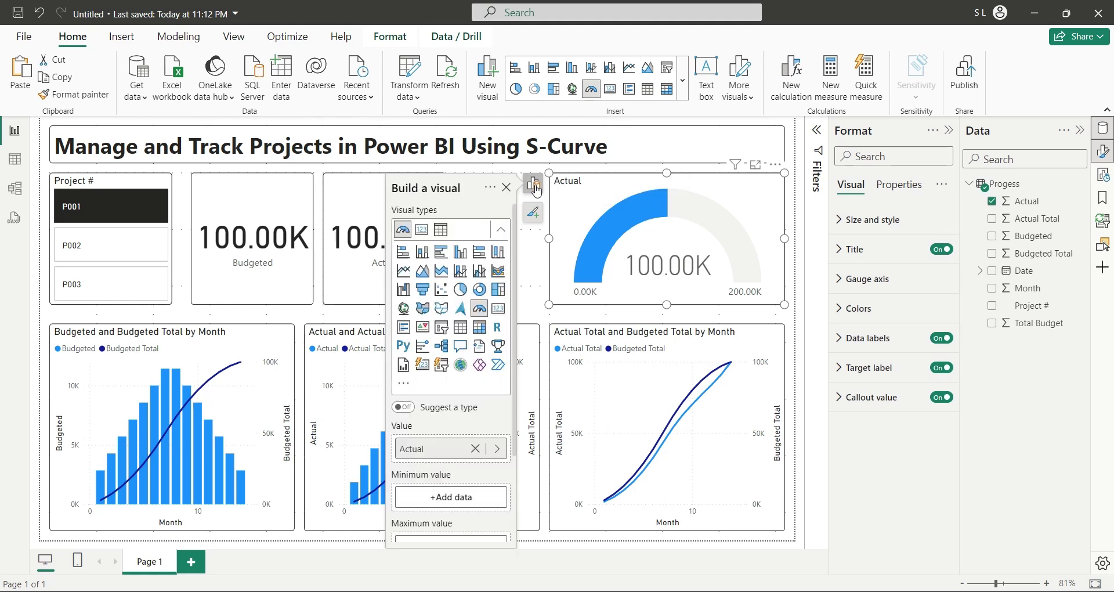
pyautogui.scroll(-3, 418, 435)
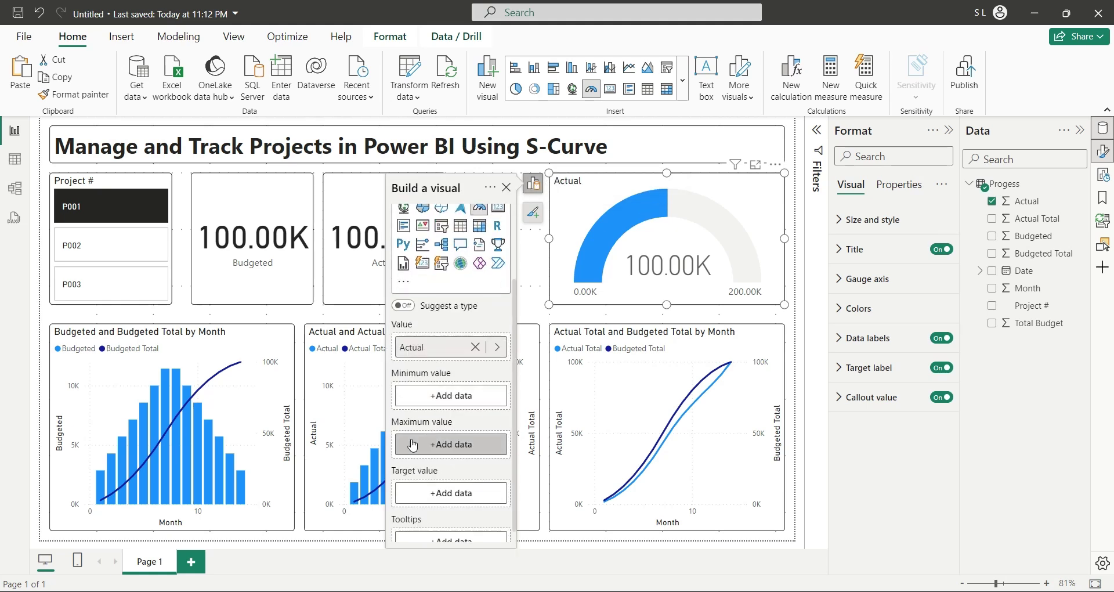
pyautogui.click(461, 444)
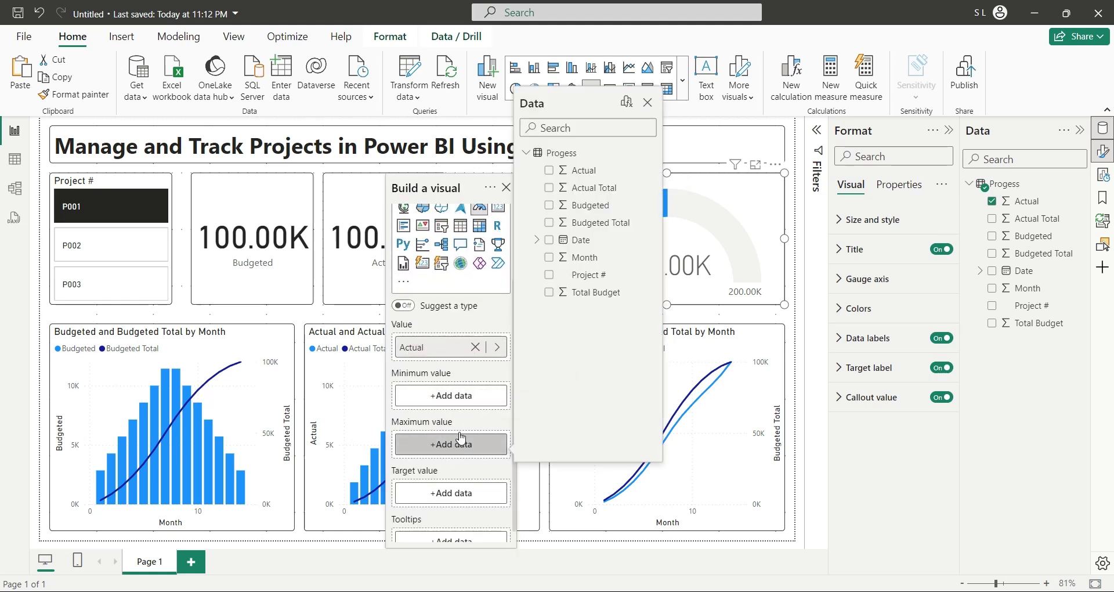
pyautogui.click(549, 206)
pyautogui.doubleClick(432, 445)
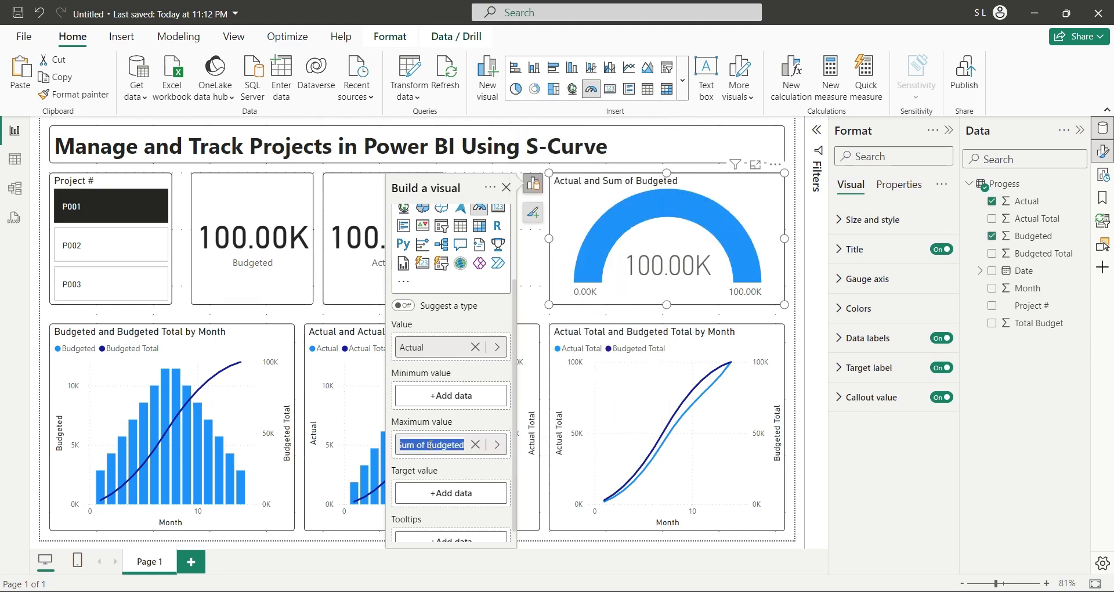
pyautogui.hotkey('ctrl', 'shift', 'Left')
pyautogui.press('BackSpace')
pyautogui.press('Return')
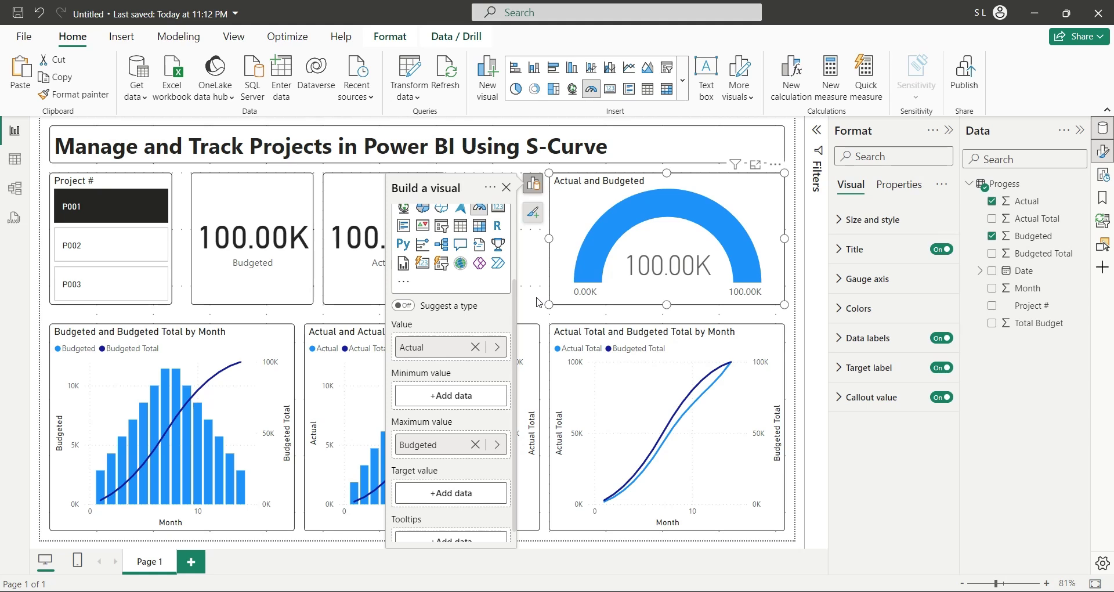
pyautogui.click(537, 302)
# - Widen the Project # slicer and the Budgeted and Actual cards to fill the row beside the gauge with even gaps
pyautogui.moveTo(445, 250); pyautogui.dragTo(547, 251)
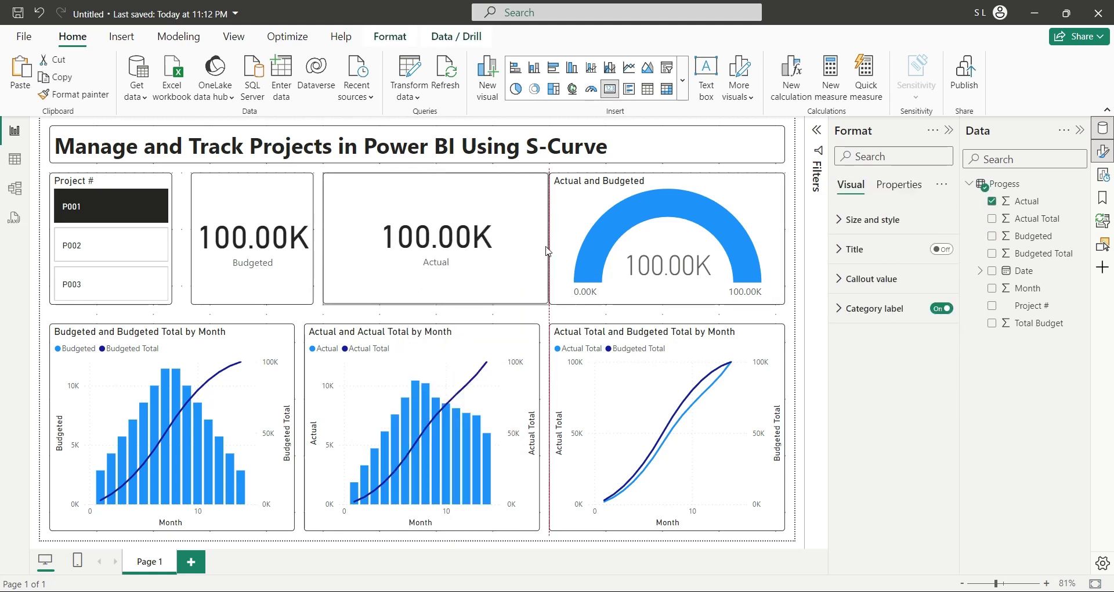
pyautogui.click(301, 233)
pyautogui.moveTo(302, 232); pyautogui.dragTo(365, 261)
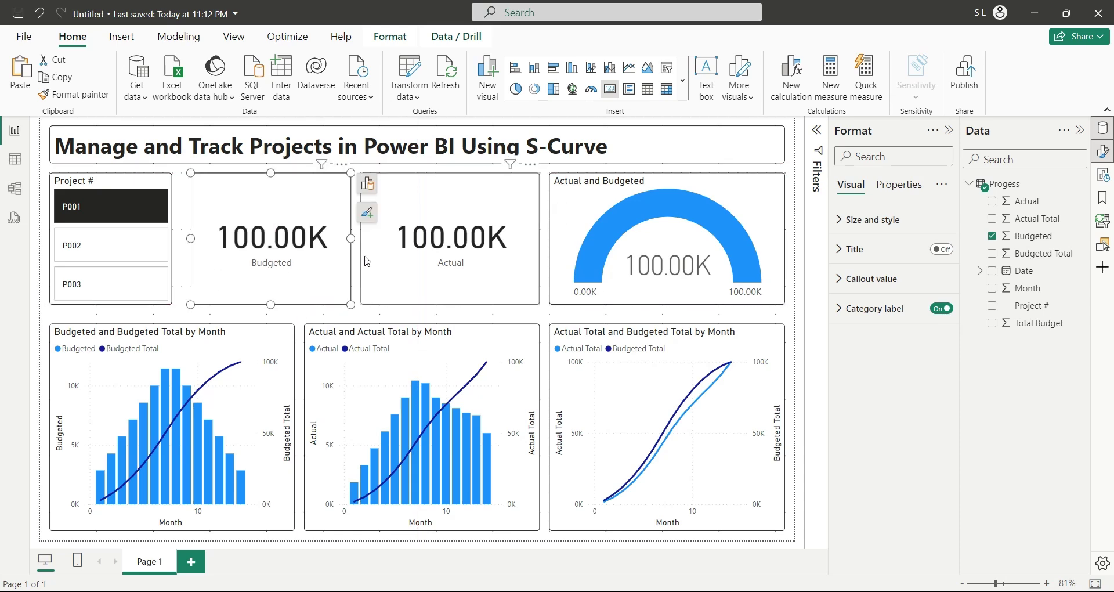
pyautogui.click(168, 244)
pyautogui.moveTo(172, 247); pyautogui.dragTo(207, 248)
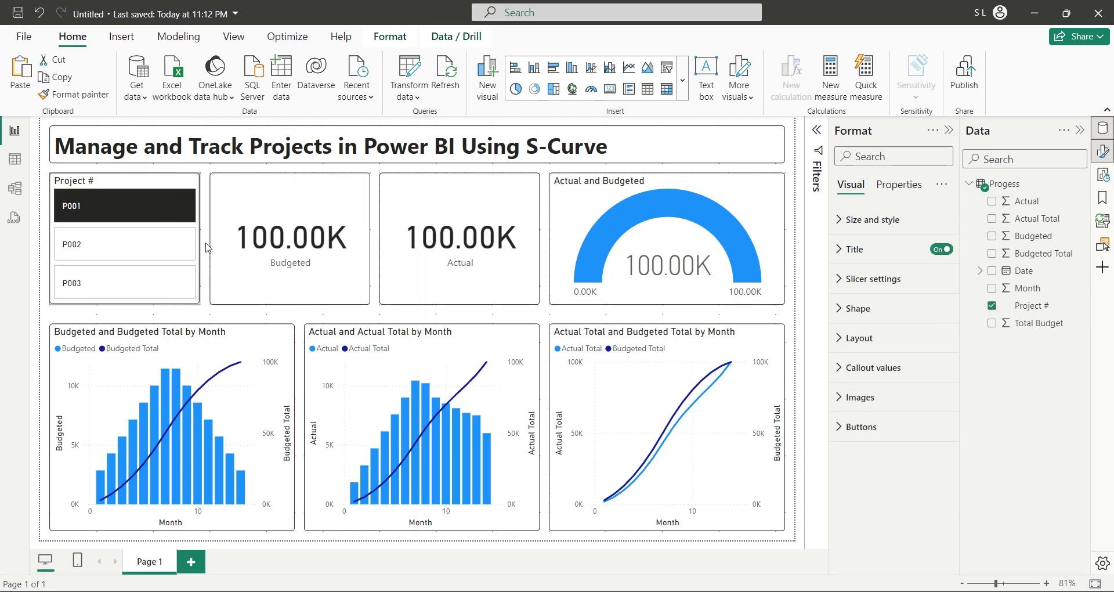
pyautogui.click(207, 248)
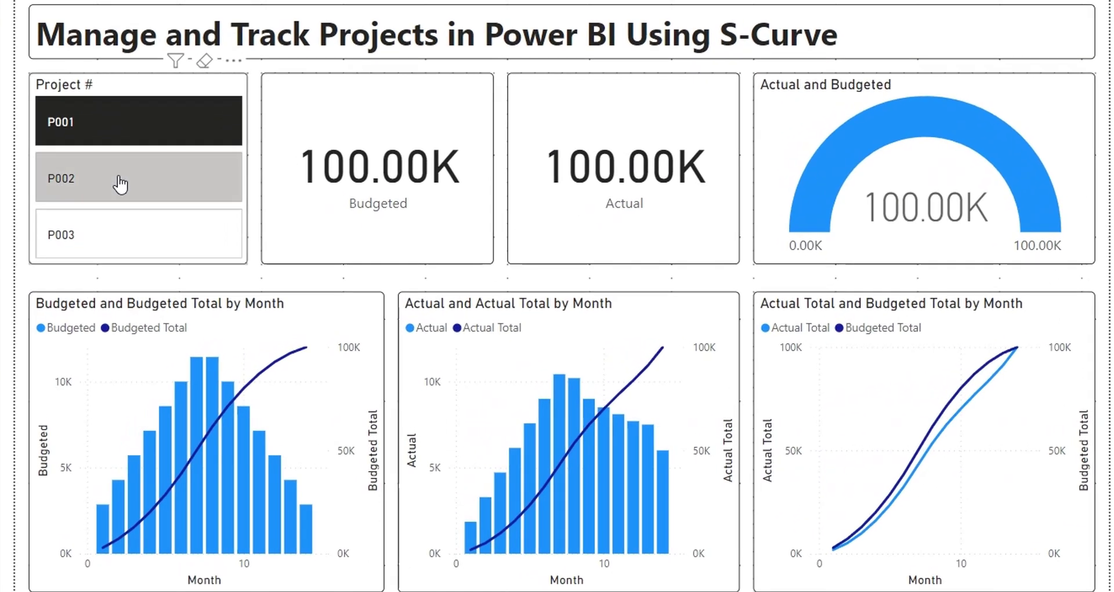
# - Examine how the cards, gauge and S-curves respond when filtering by projects P002 and P003, ending on P001
pyautogui.click(120, 184)
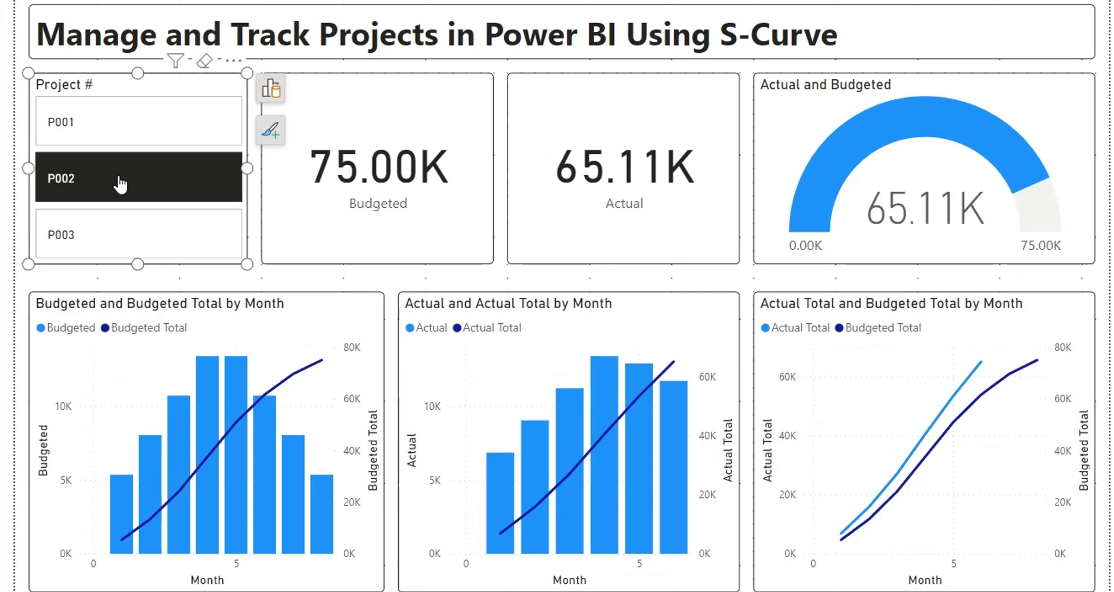
pyautogui.click(106, 234)
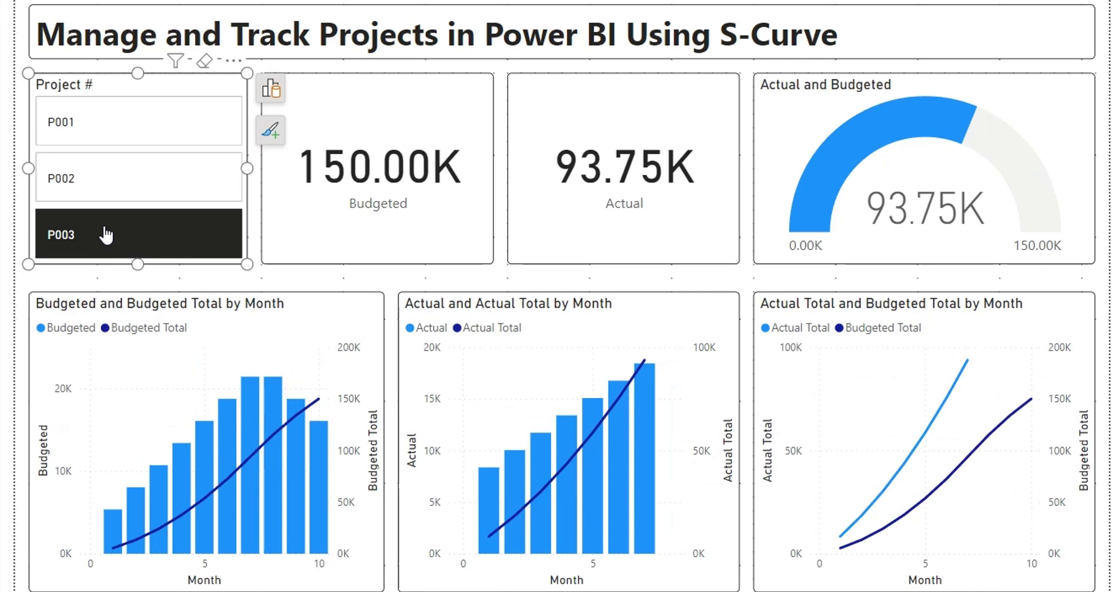
pyautogui.click(129, 183)
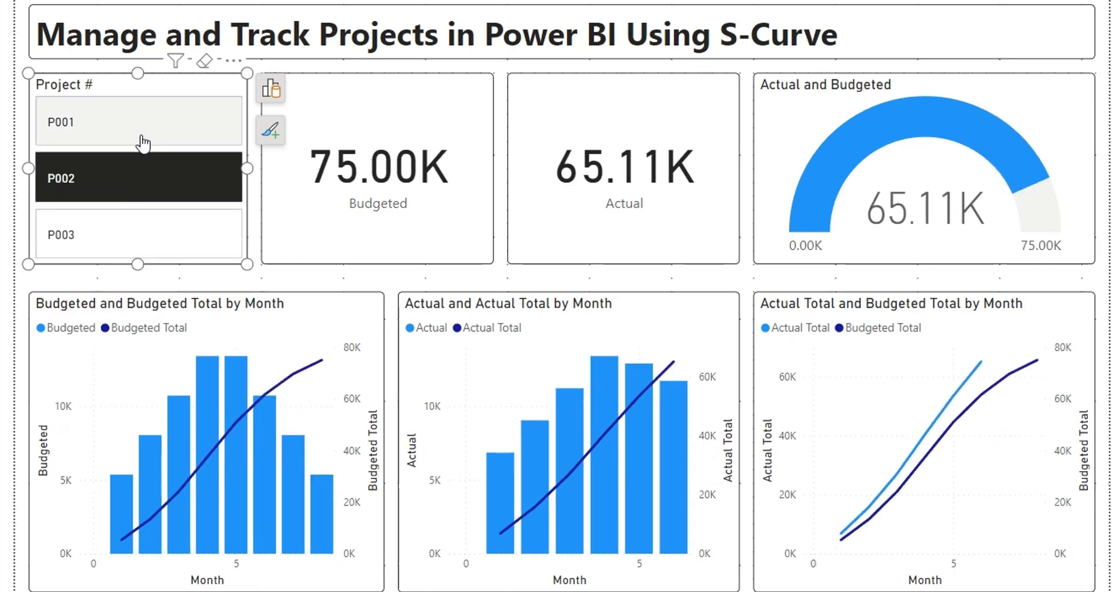
pyautogui.click(147, 133)
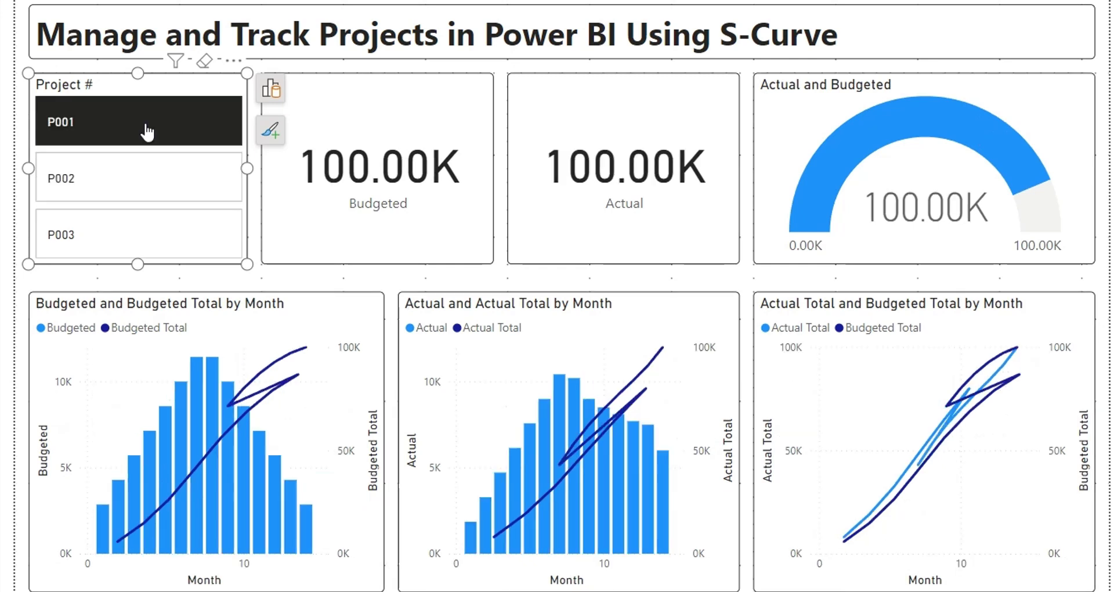
pyautogui.click(140, 178)
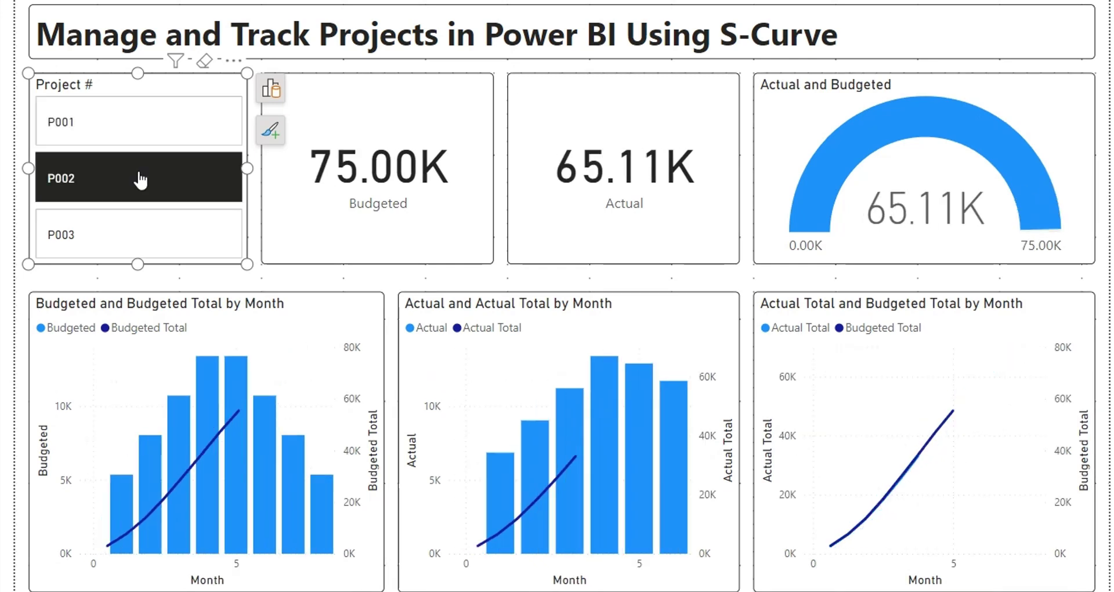
pyautogui.click(126, 232)
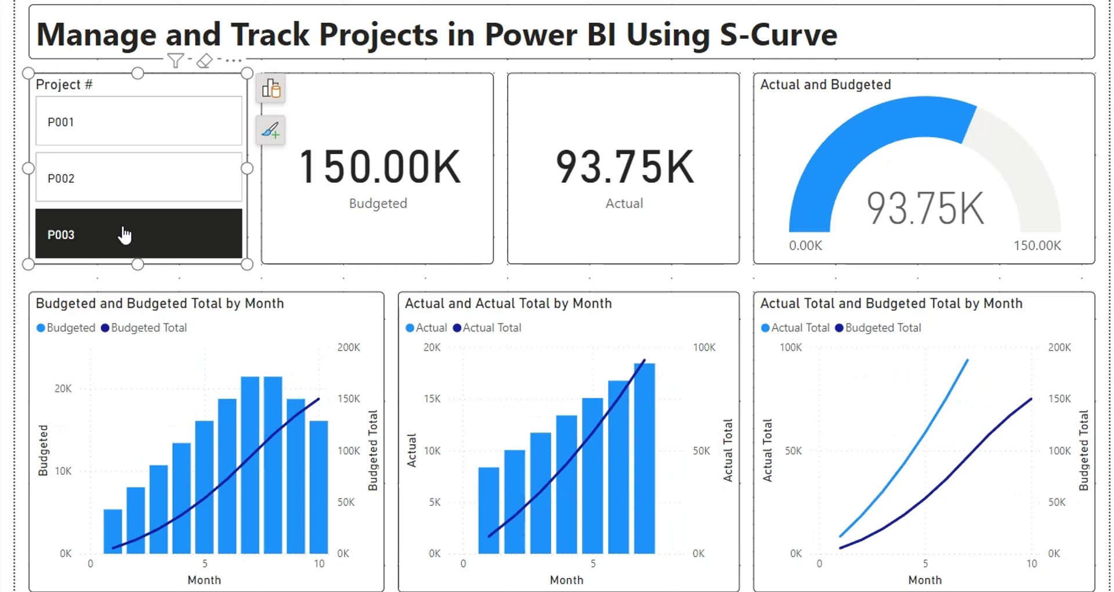
pyautogui.click(88, 140)
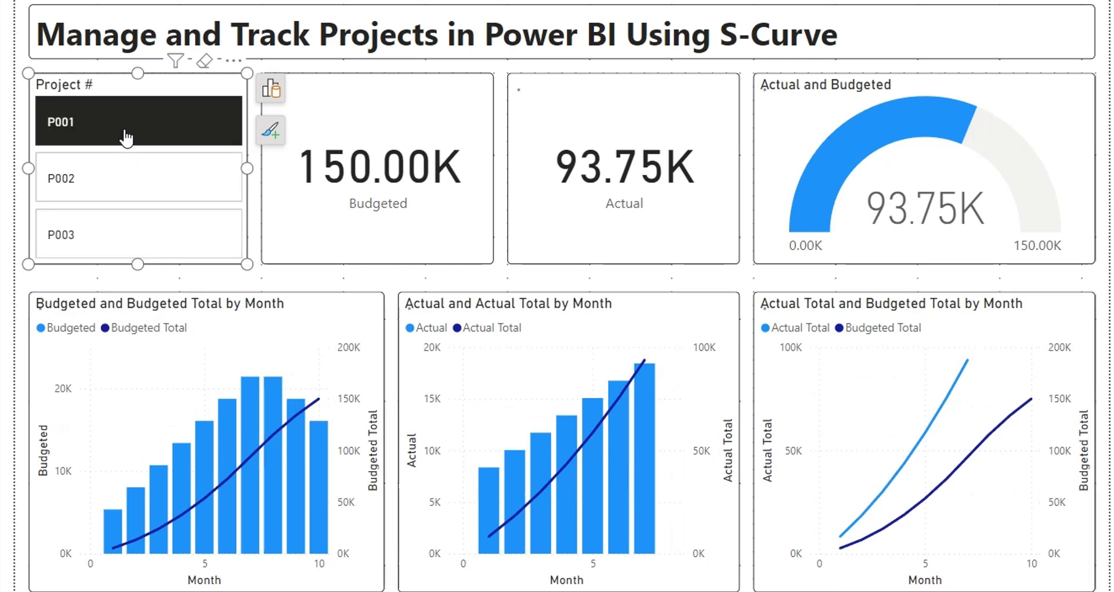
pyautogui.click(1110, 432)
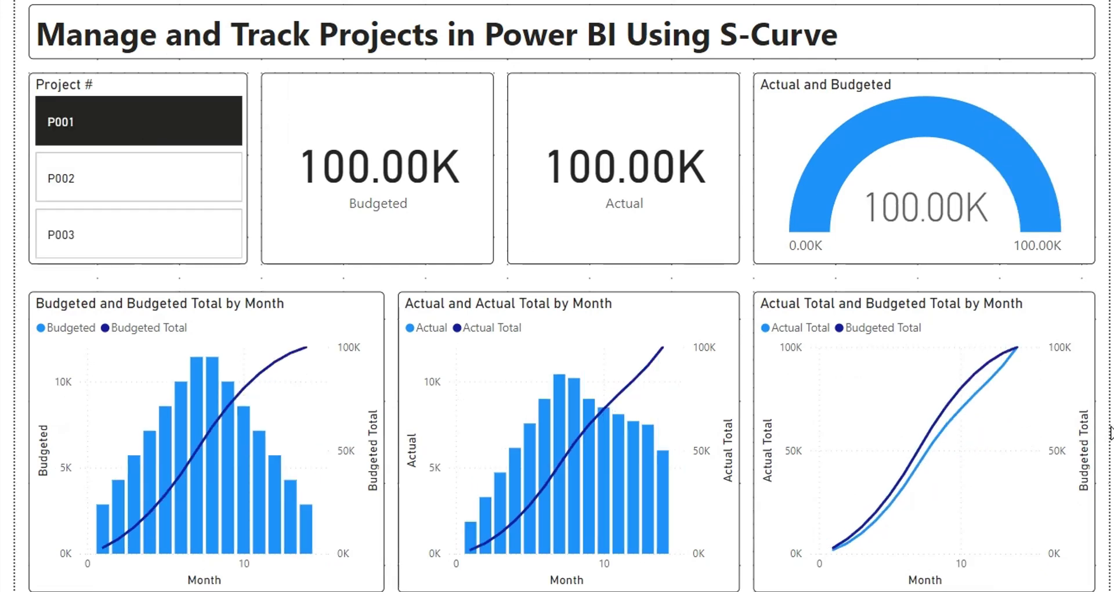